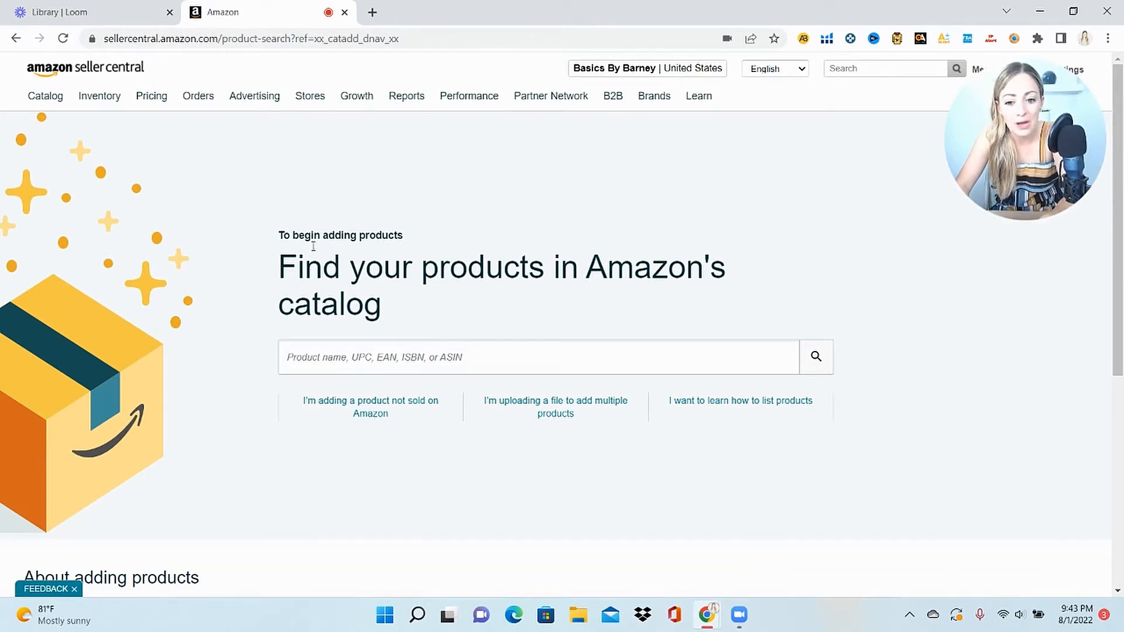
Begin a listing for a product not sold on Amazon and open the Pet Supplies category
click(352, 408)
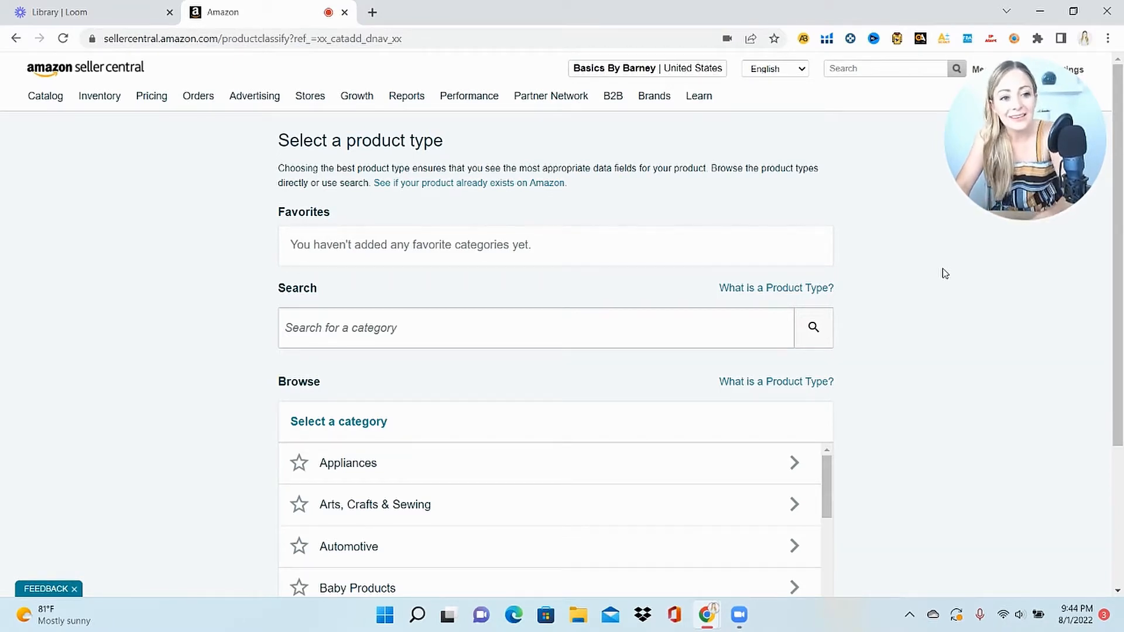
drag(1119, 138, 1121, 286)
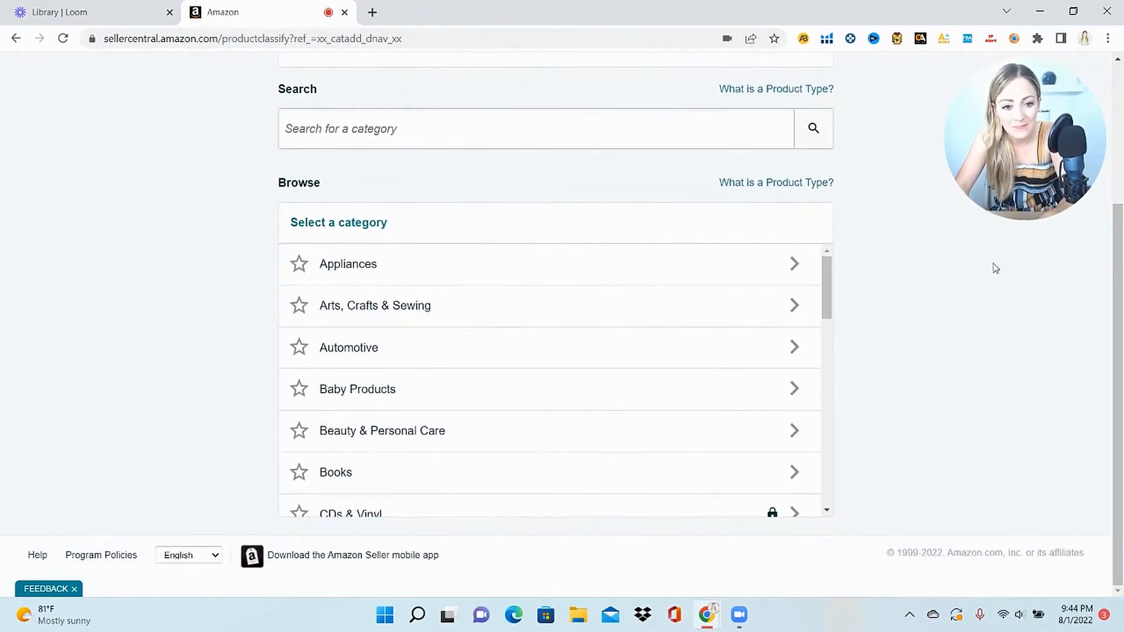
mouse_move(841, 268)
mouse_down()
mouse_move(850, 471)
mouse_move(853, 451)
mouse_up()
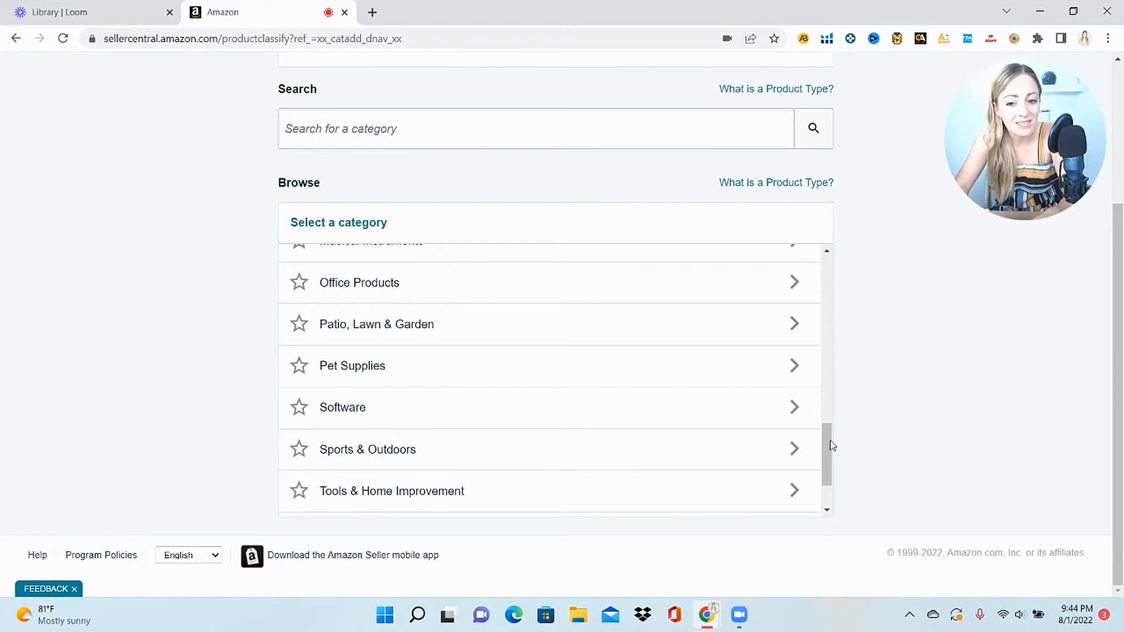
click(528, 373)
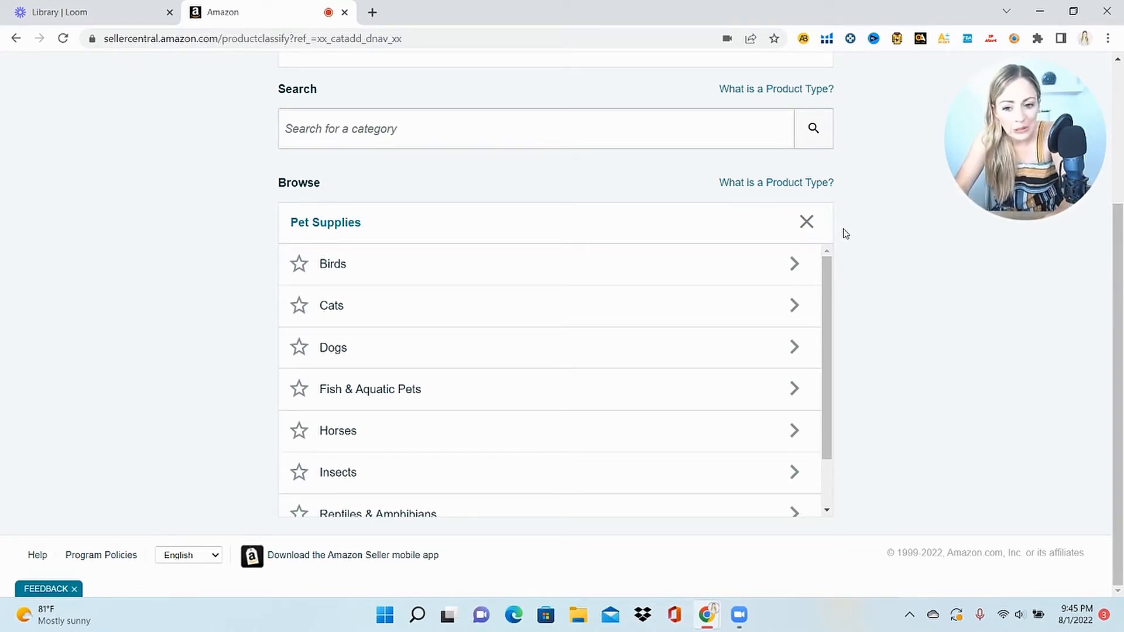
Drill from Pet Supplies into Small Animals, then into Houses & Habitats
drag(831, 326, 831, 443)
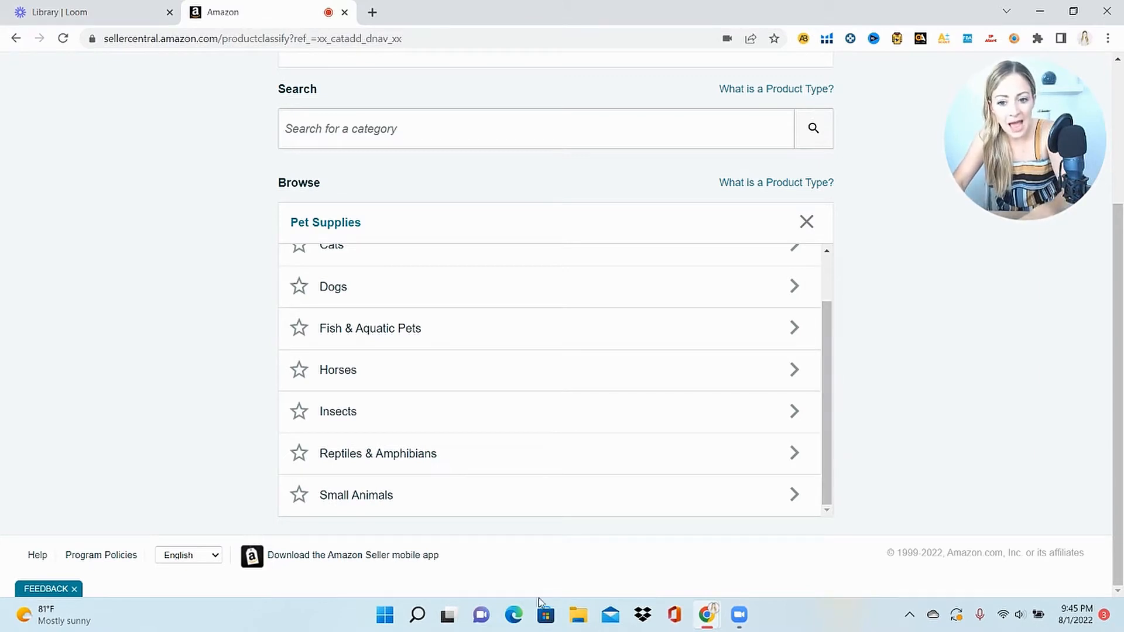
click(523, 507)
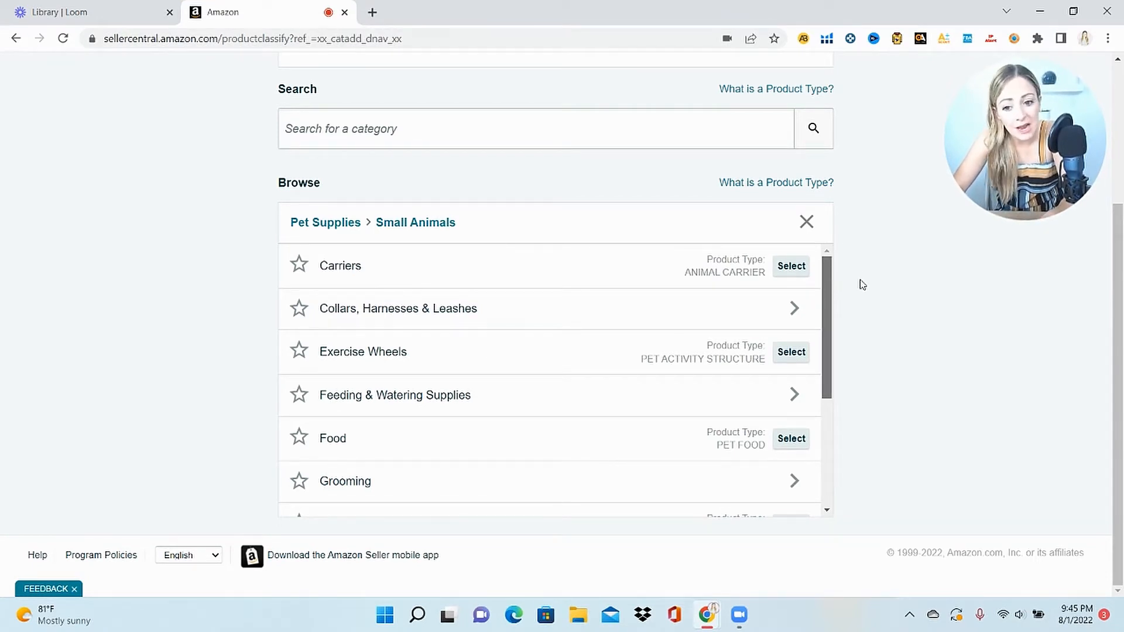
scroll(861, 284, down, 3)
scroll(870, 322, down, 5)
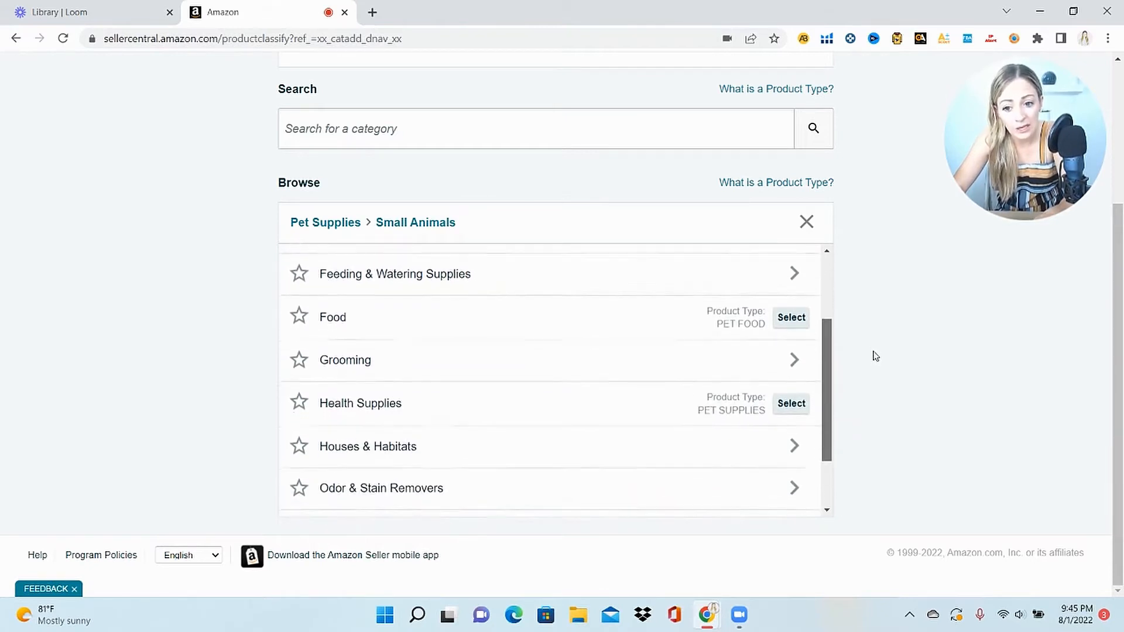
drag(876, 389, 875, 427)
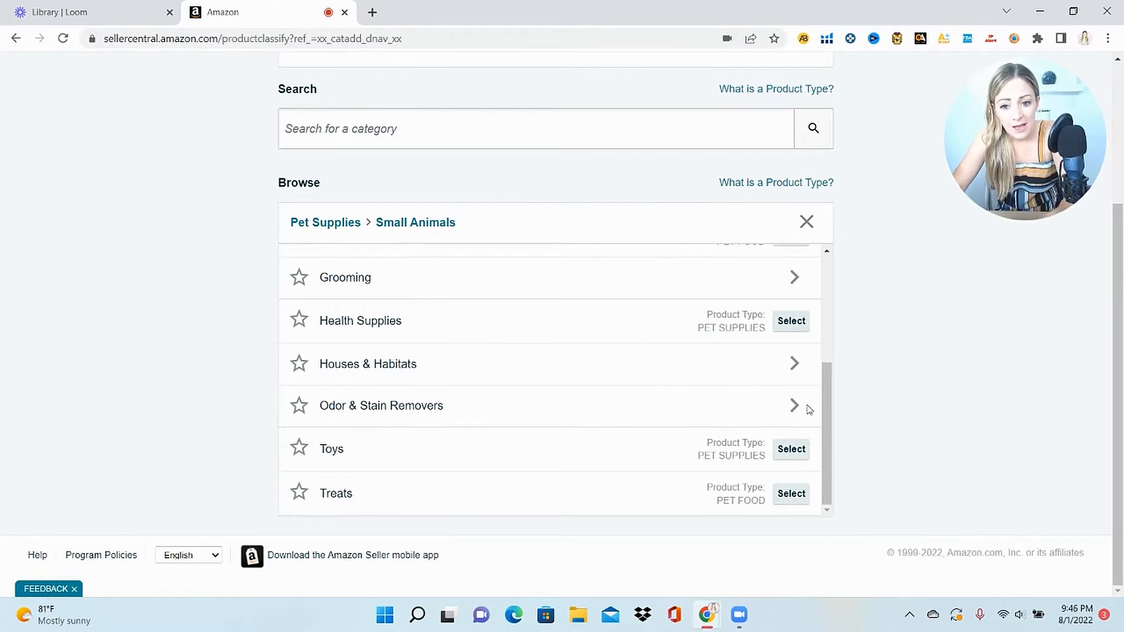
click(437, 356)
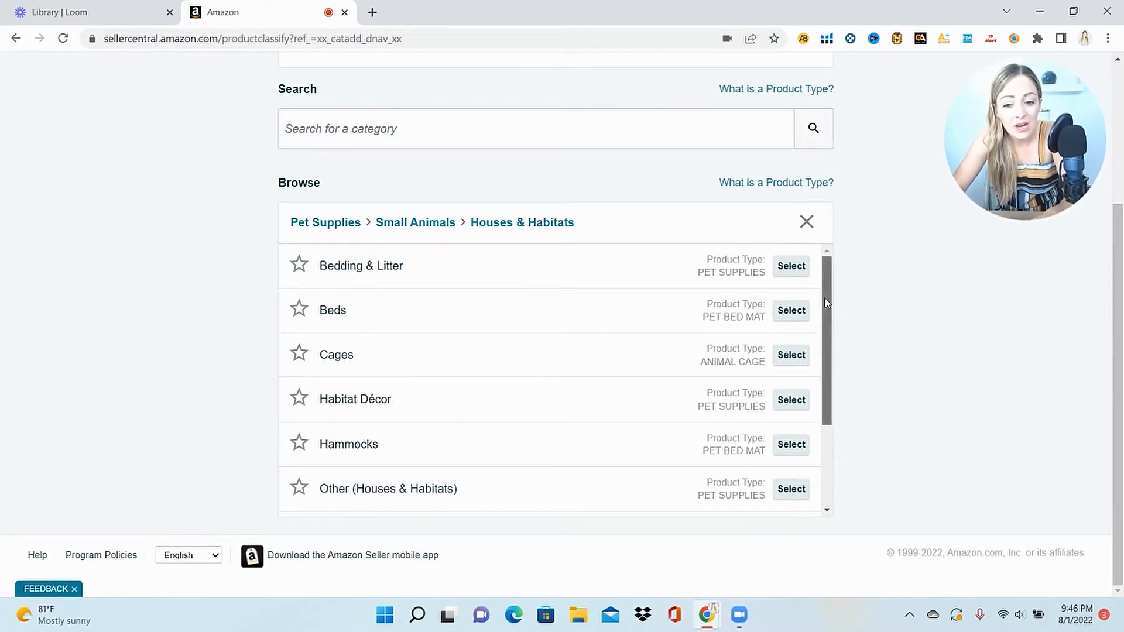
scroll(824, 297, down, 1)
scroll(834, 339, down, 2)
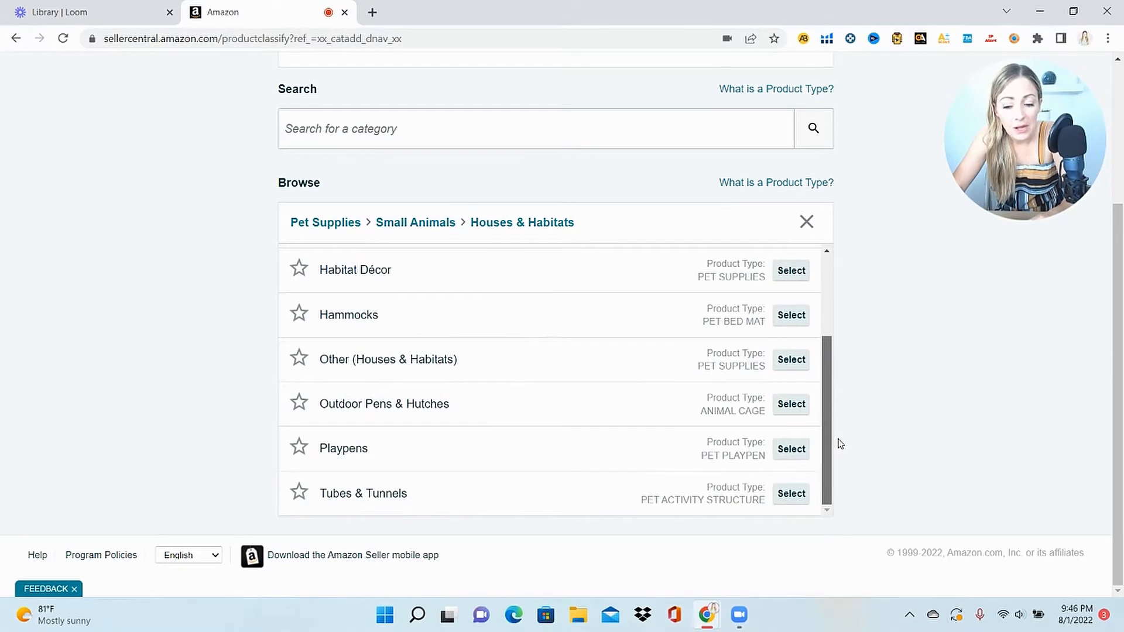
scroll(855, 384, up, 3)
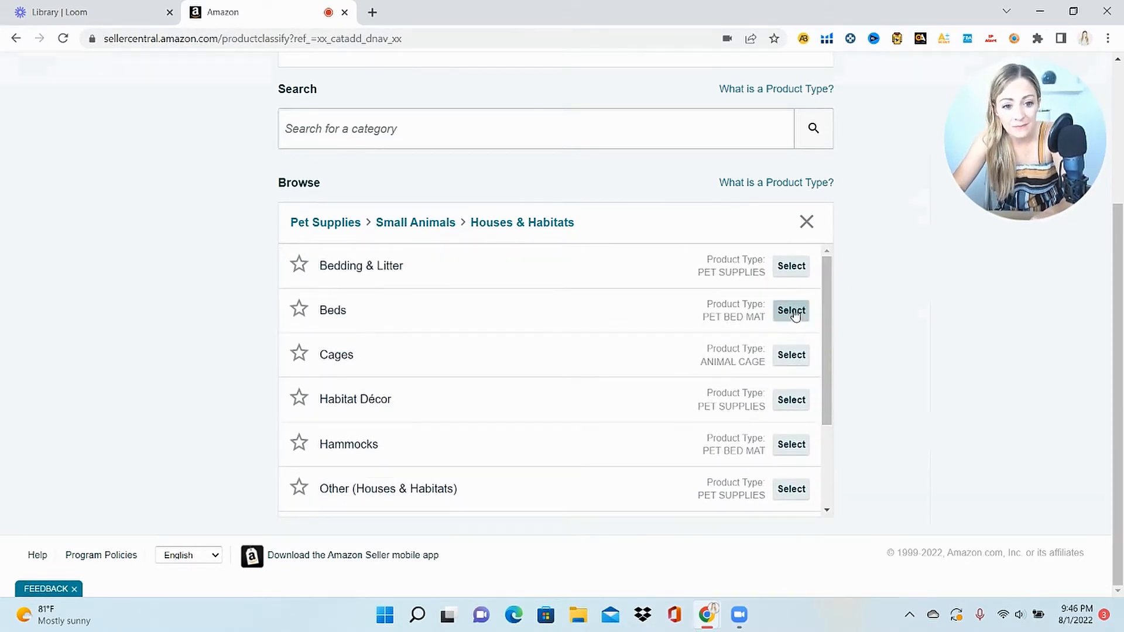
Choose Beds as the product type, keep GTIN, and tick 'I don't have a Product ID'
click(792, 311)
click(752, 253)
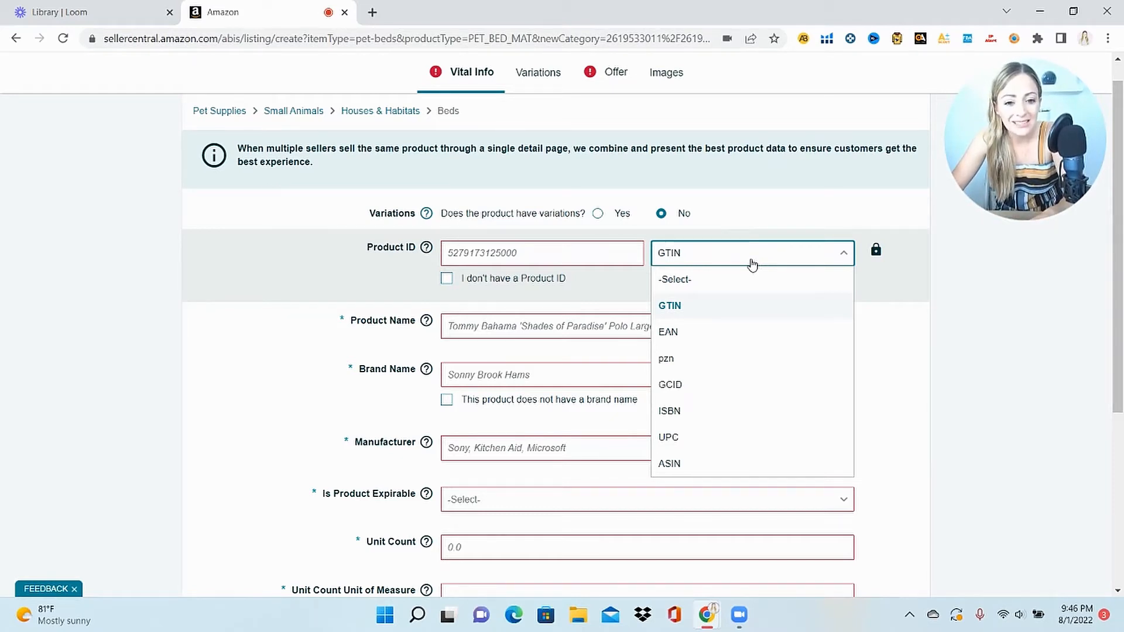
click(671, 308)
click(446, 278)
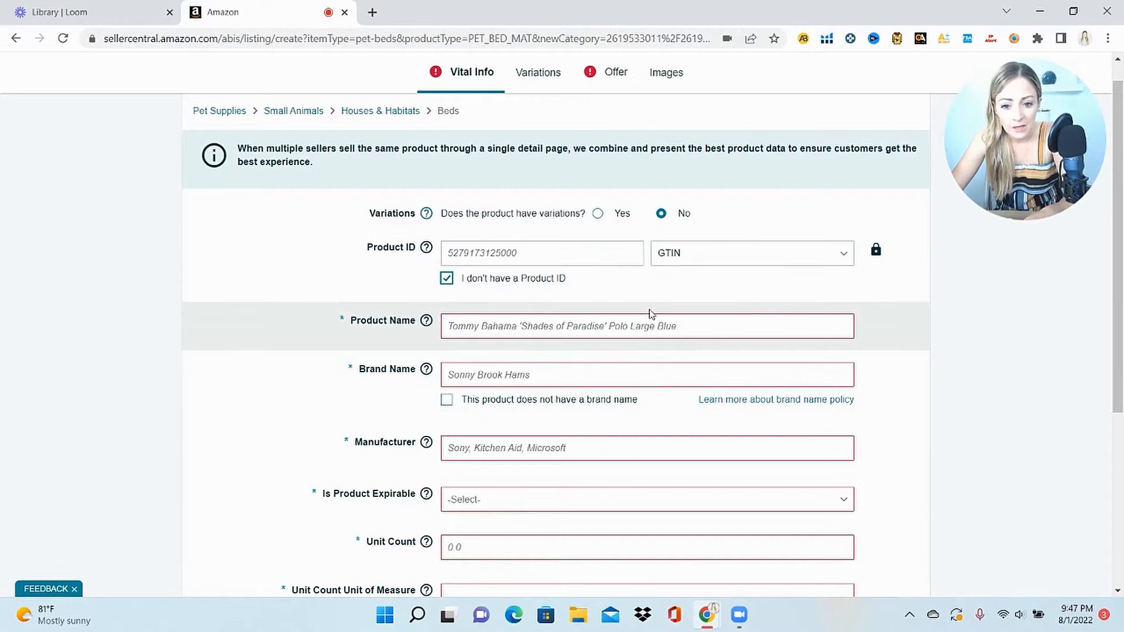
click(657, 329)
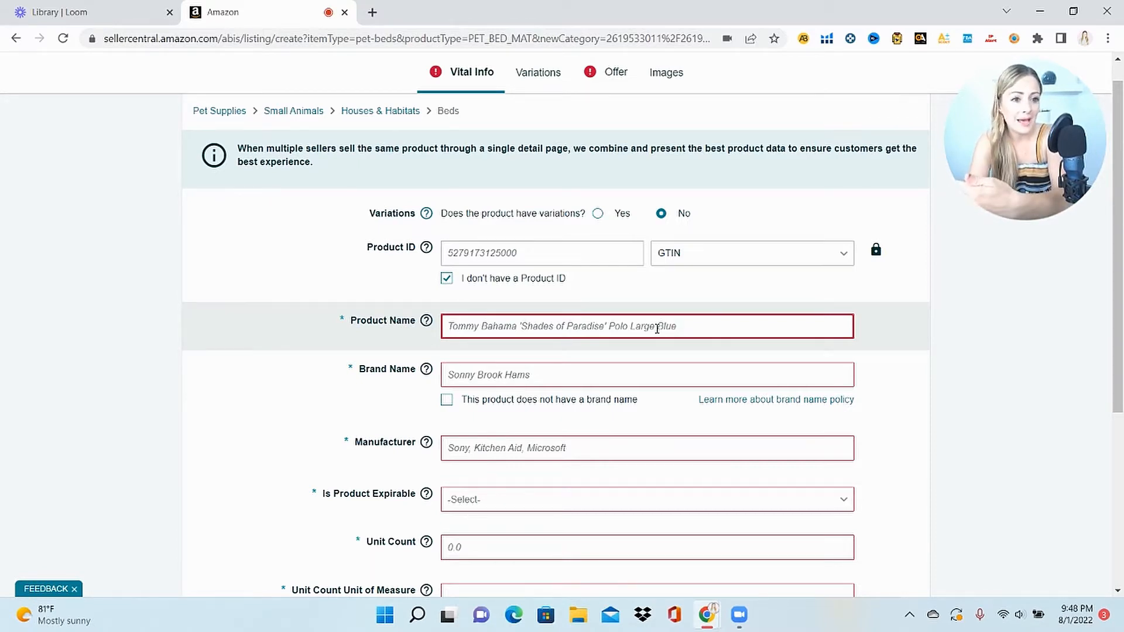
Enter 'Small Animal Fleece Bed, Comfy Hampster Bed' as the product name, correcting a typo
click(657, 329)
text(Small)
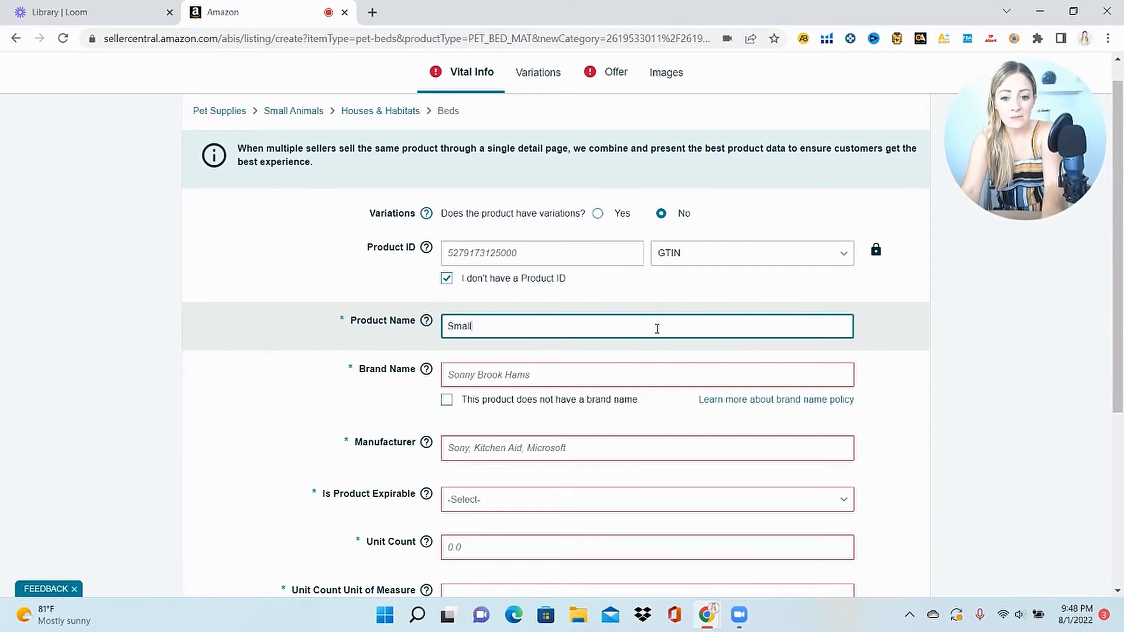
text( Animal Flee)
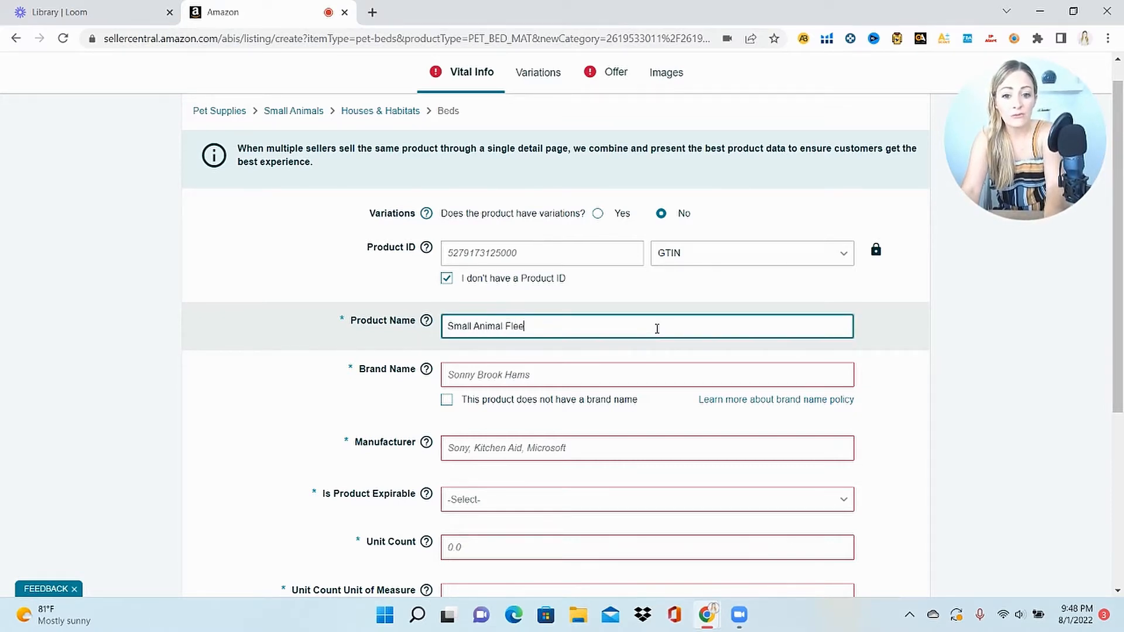
text(ce Bed,)
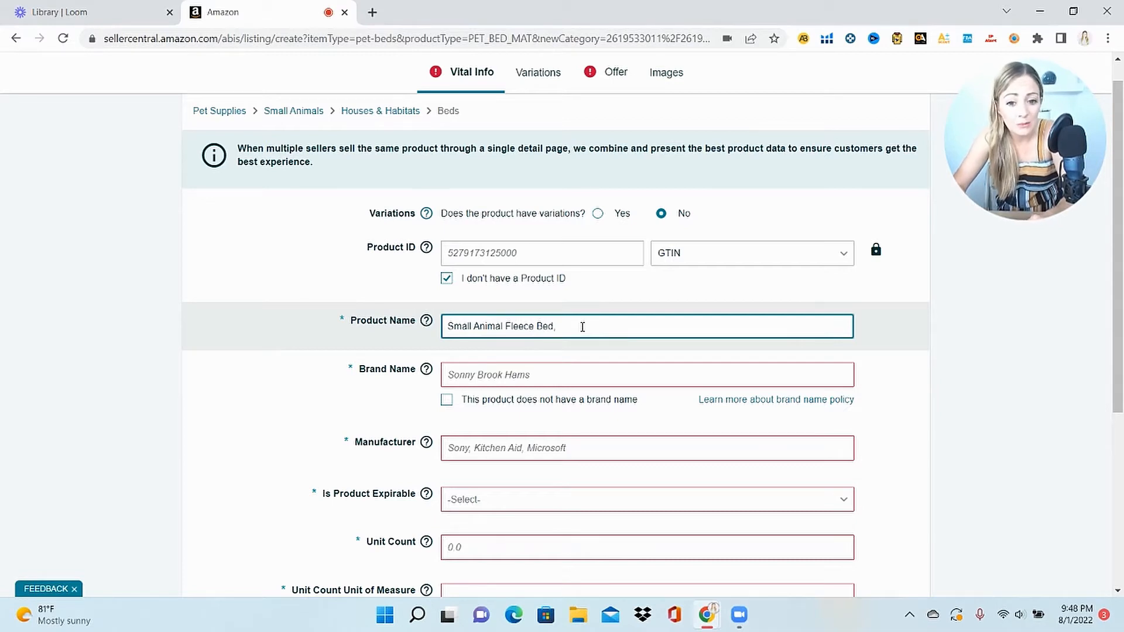
text(Comfy Hamsd)
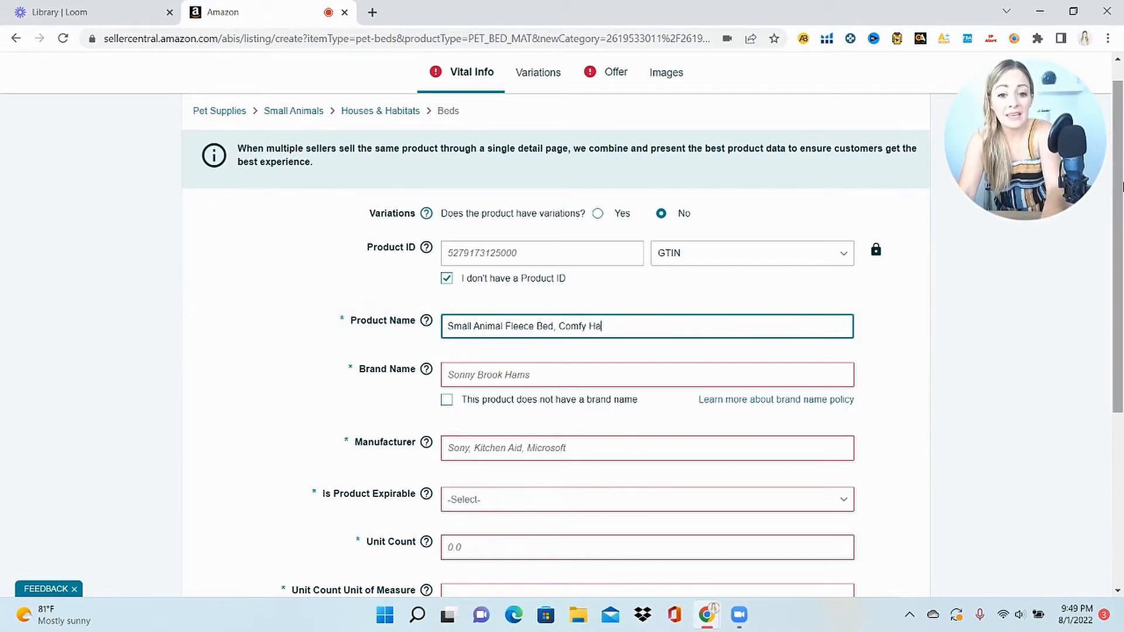
key(BackSpace)
key(BackSpace)
text(pster Bed,)
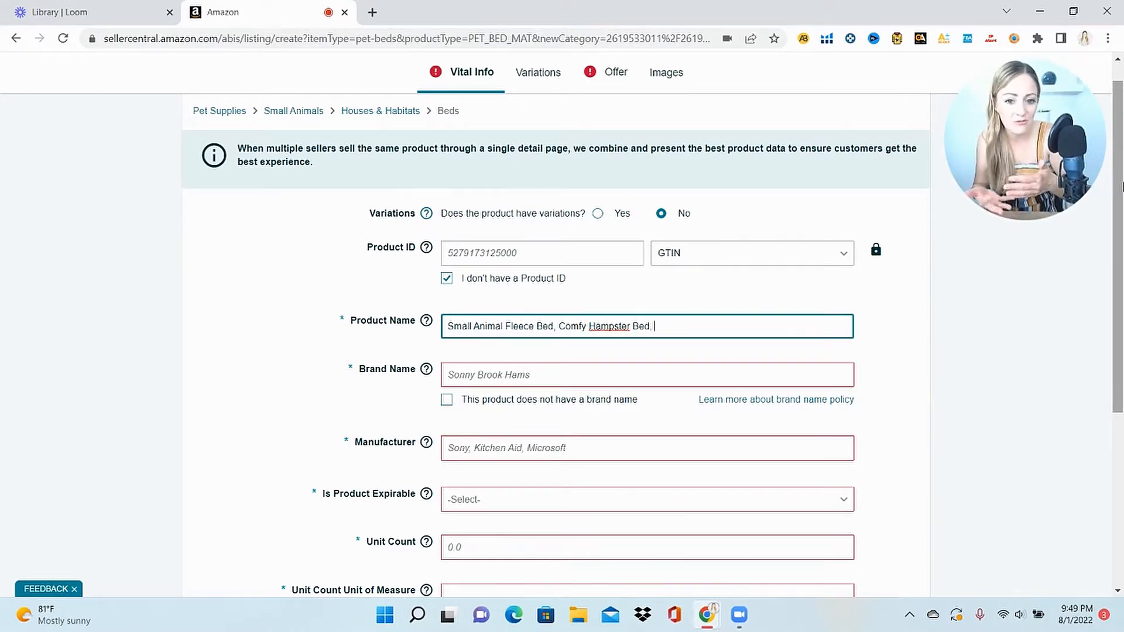
click(397, 374)
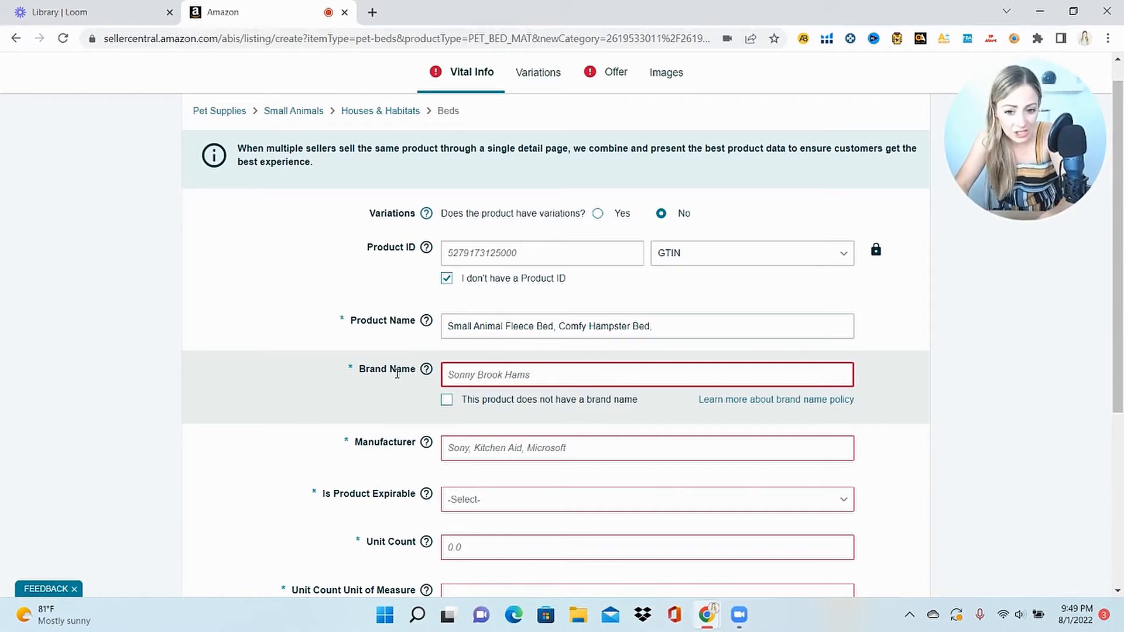
Tick 'This product does not have a brand name' so the brand becomes Generic
click(447, 401)
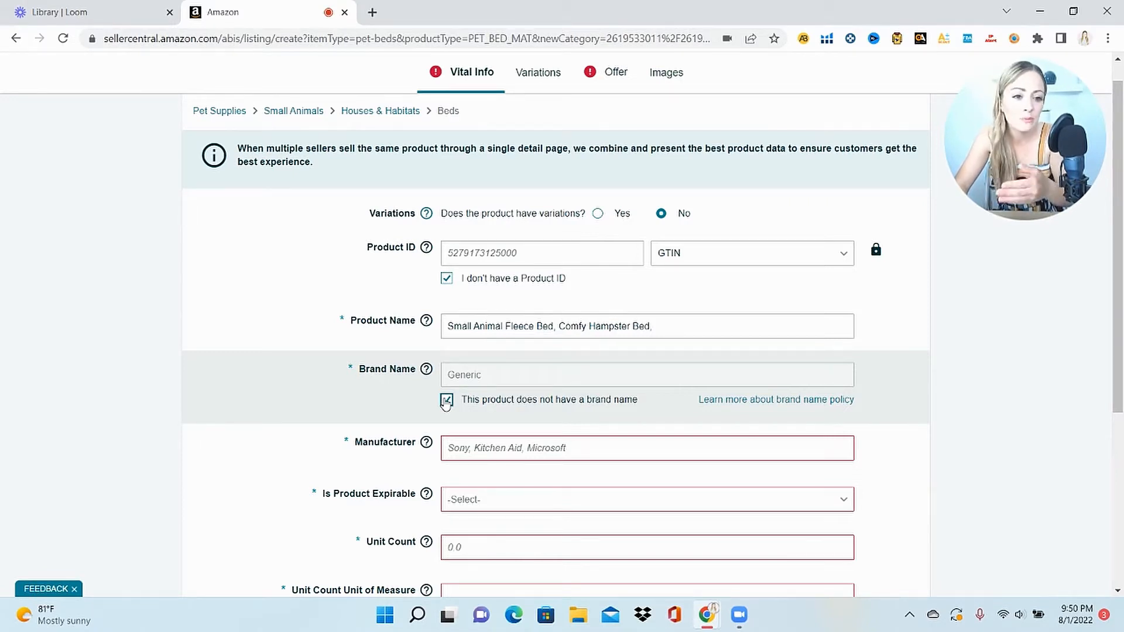
scroll(617, 265, down, 3)
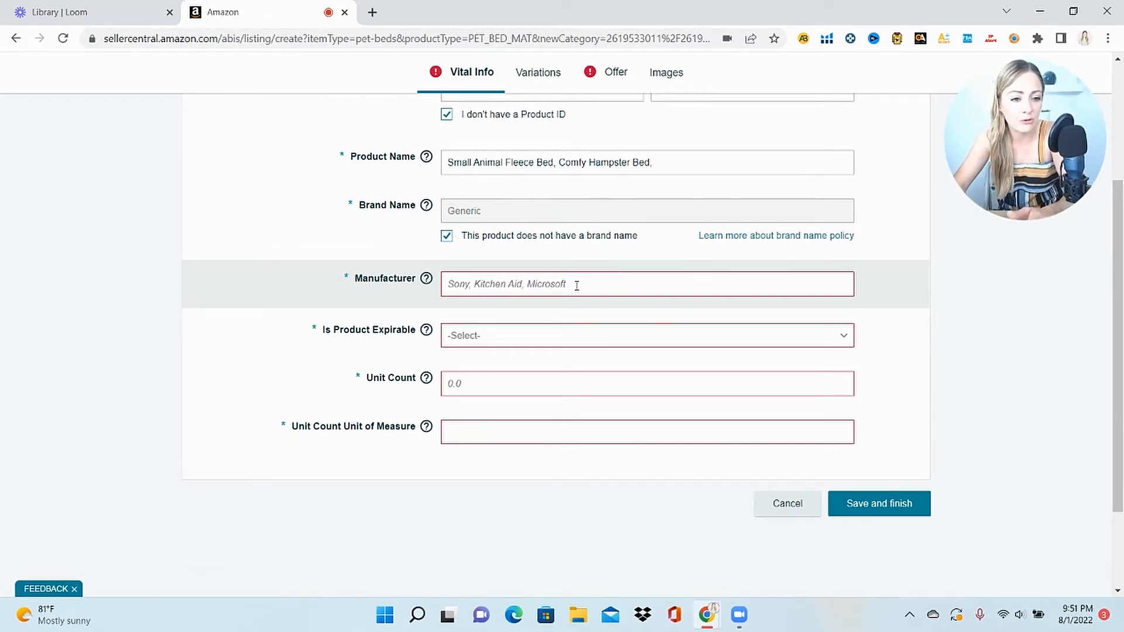
Mark the bed as not expirable and set Unit Count to 1 with unit Count
click(531, 342)
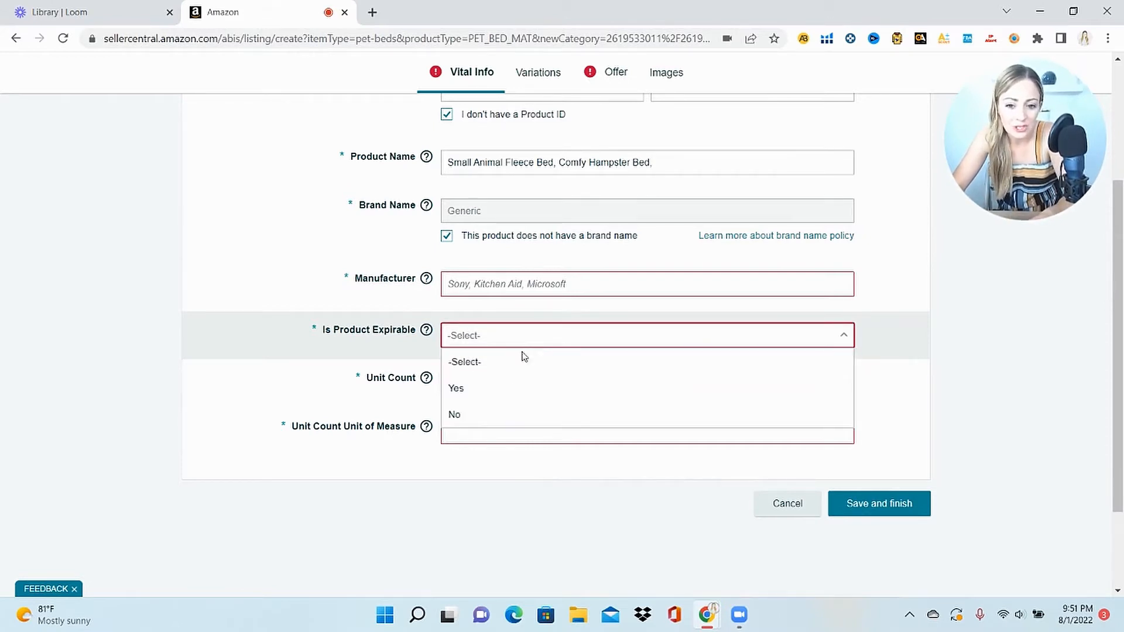
click(502, 419)
click(619, 392)
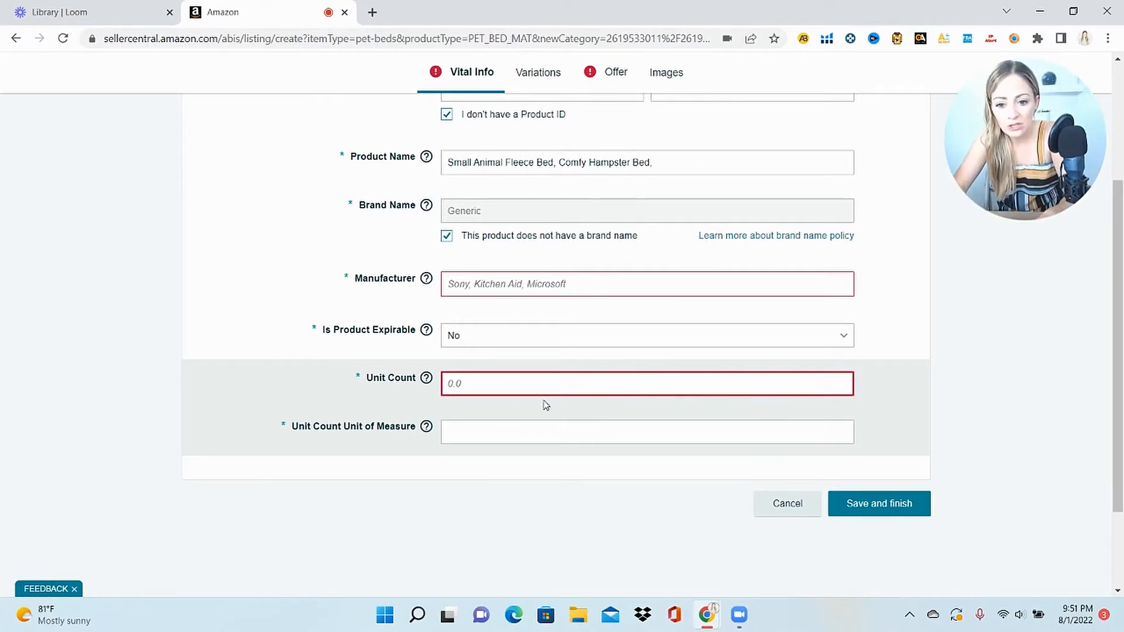
click(526, 435)
click(522, 458)
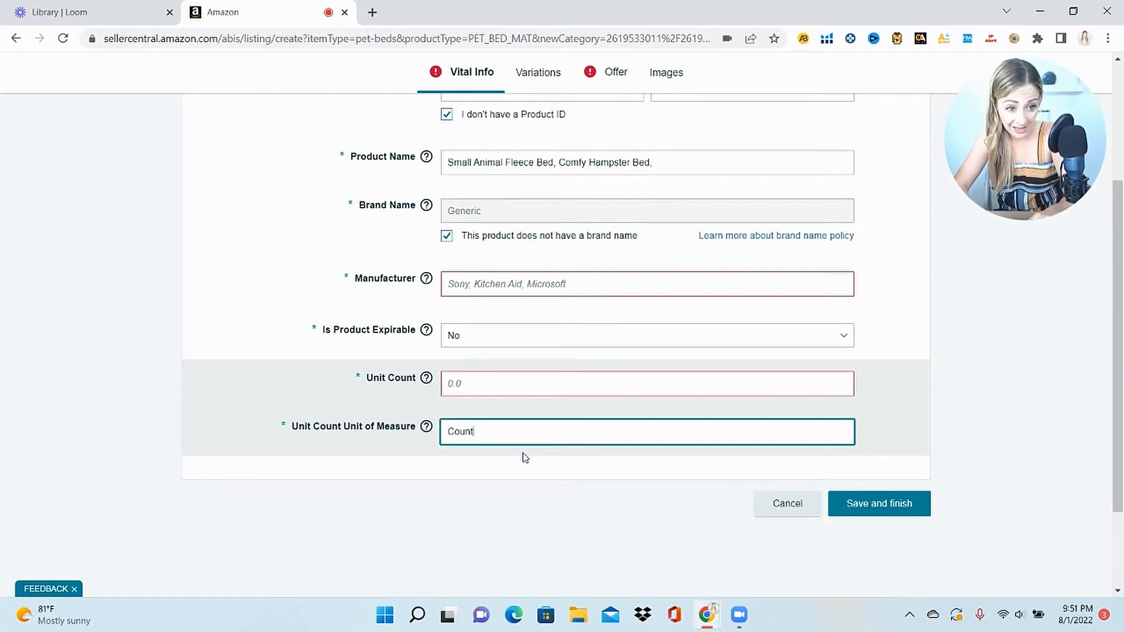
click(489, 382)
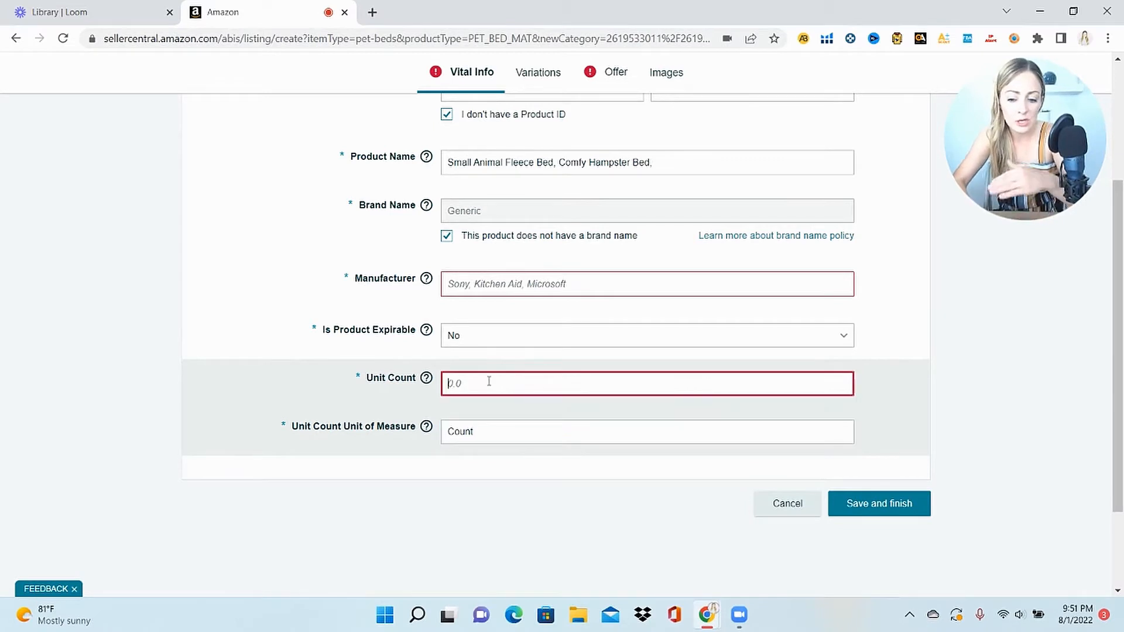
text(1)
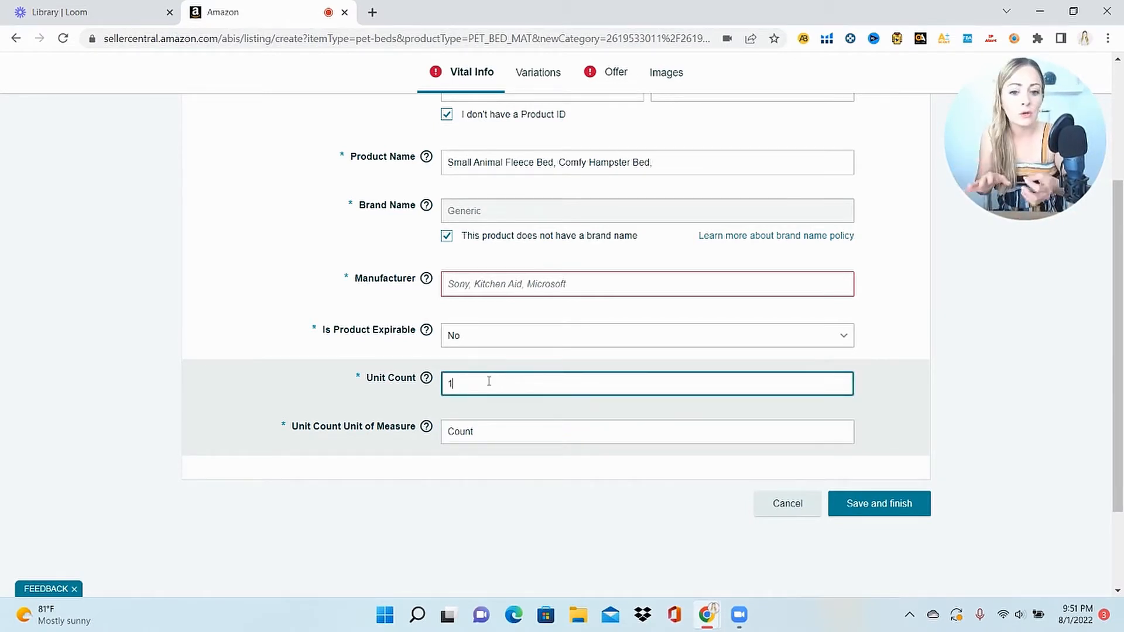
scroll(489, 382, up, 4)
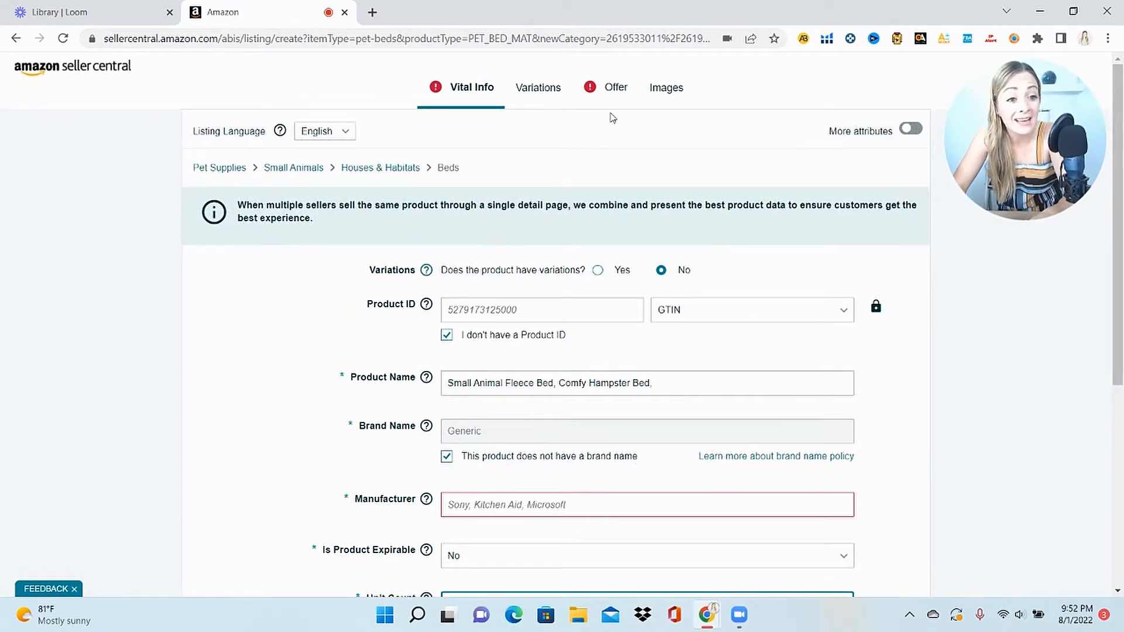
scroll(702, 246, down, 6)
Attempt Save and finish, dismiss the warning, and enter seller SKU PTbed_BNDLE
click(915, 395)
click(880, 346)
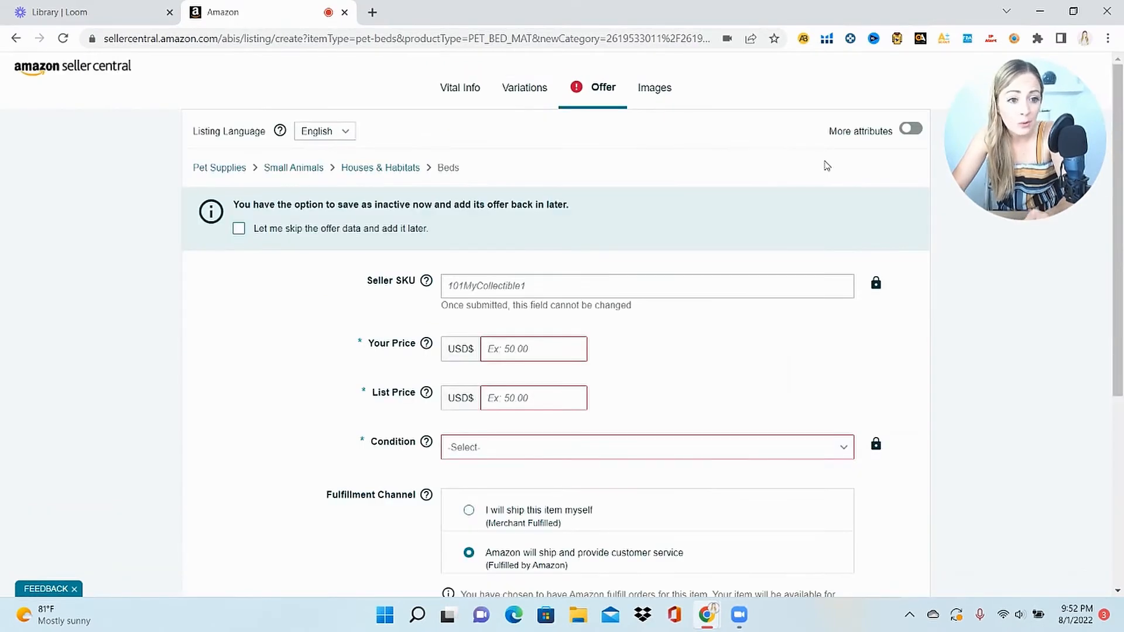
mouse_move(429, 285)
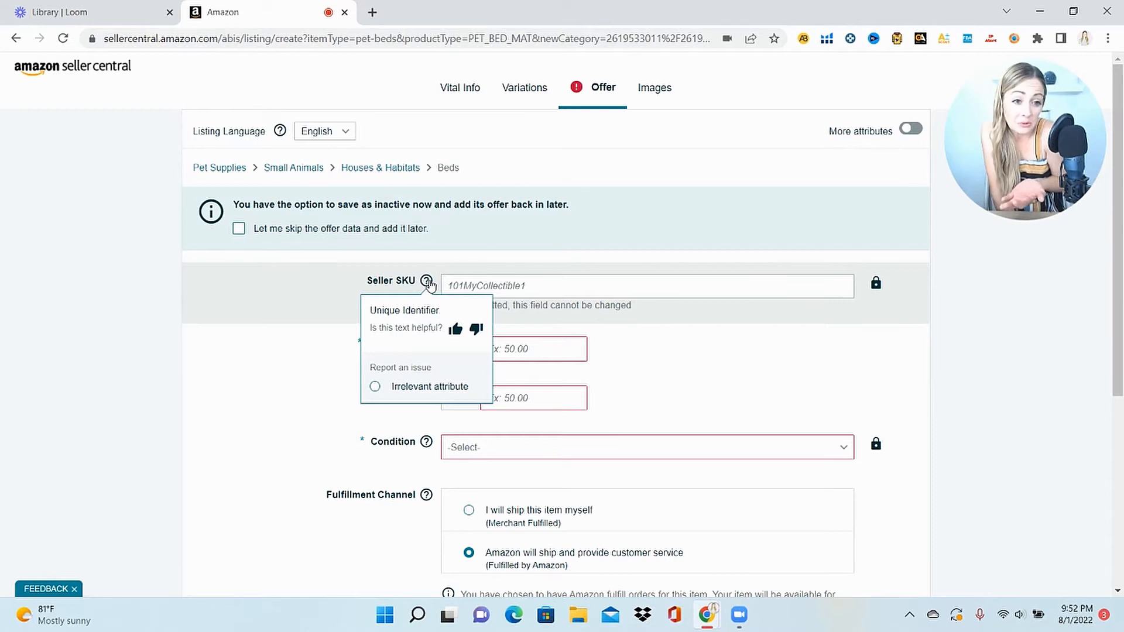
click(557, 283)
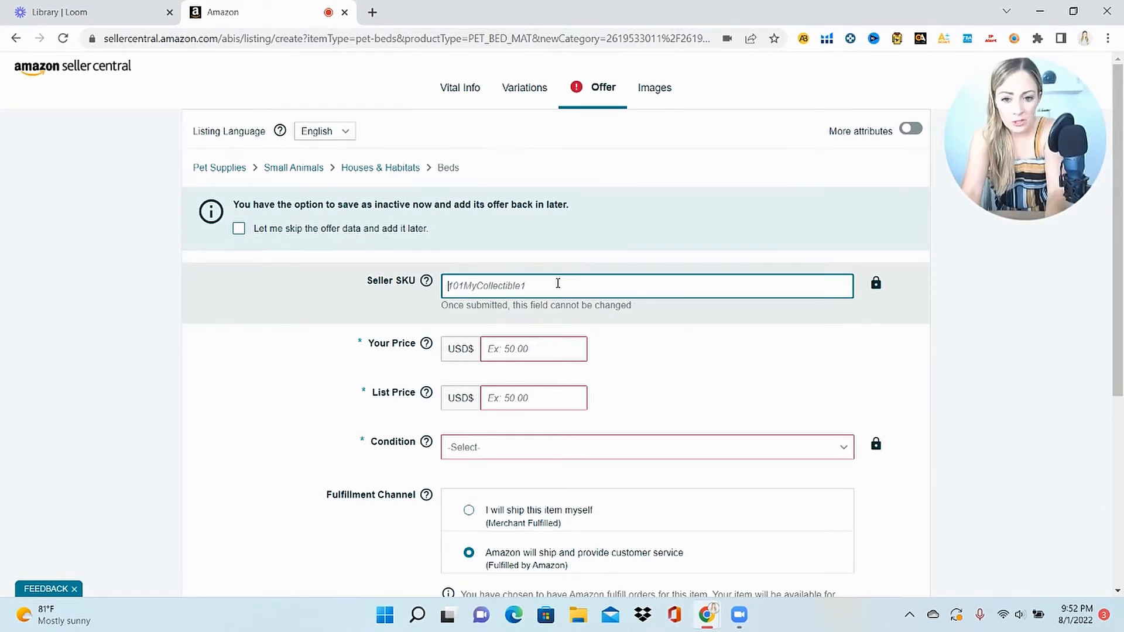
text(PTbed_BNDLE)
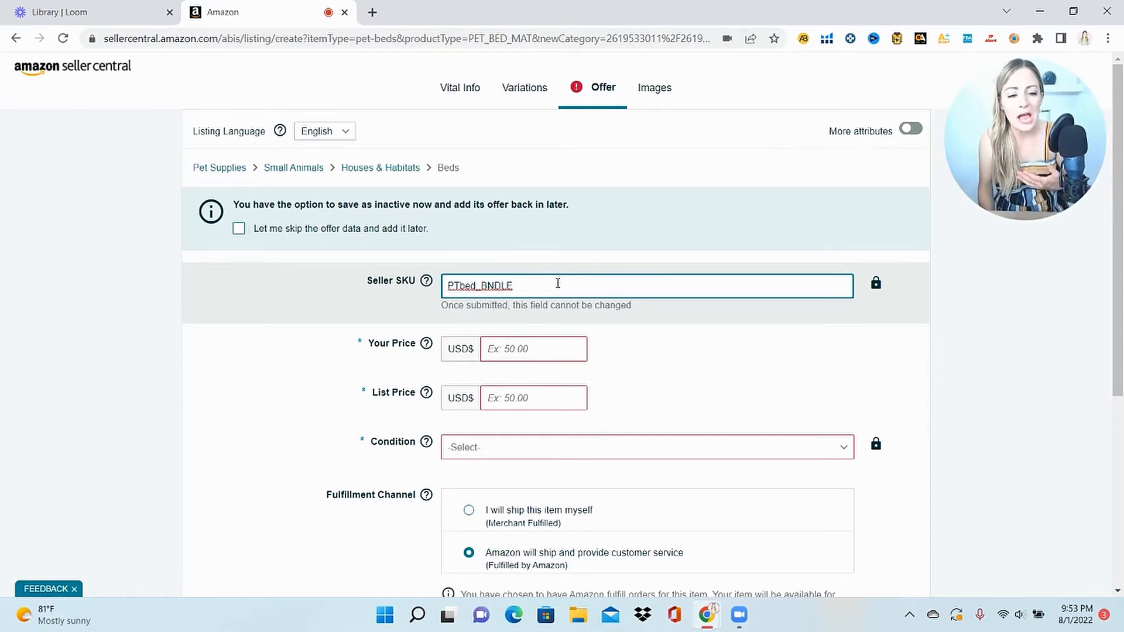
Set Your Price to 15.00, List Price to 40.00, and condition to New
scroll(553, 257, down, 2)
click(547, 227)
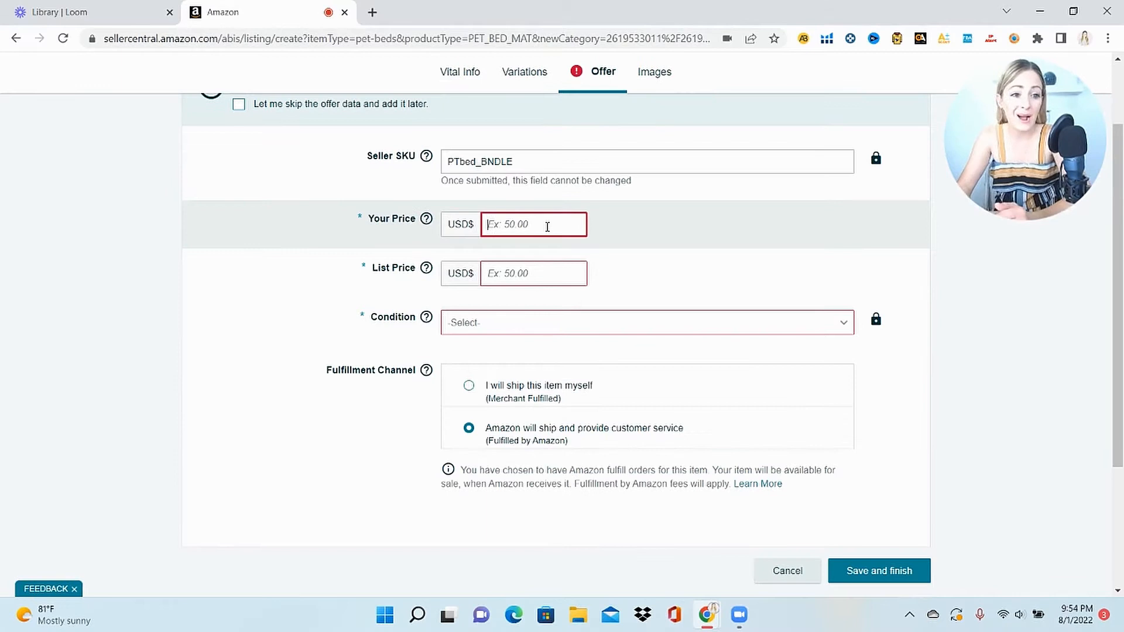
text(15.00)
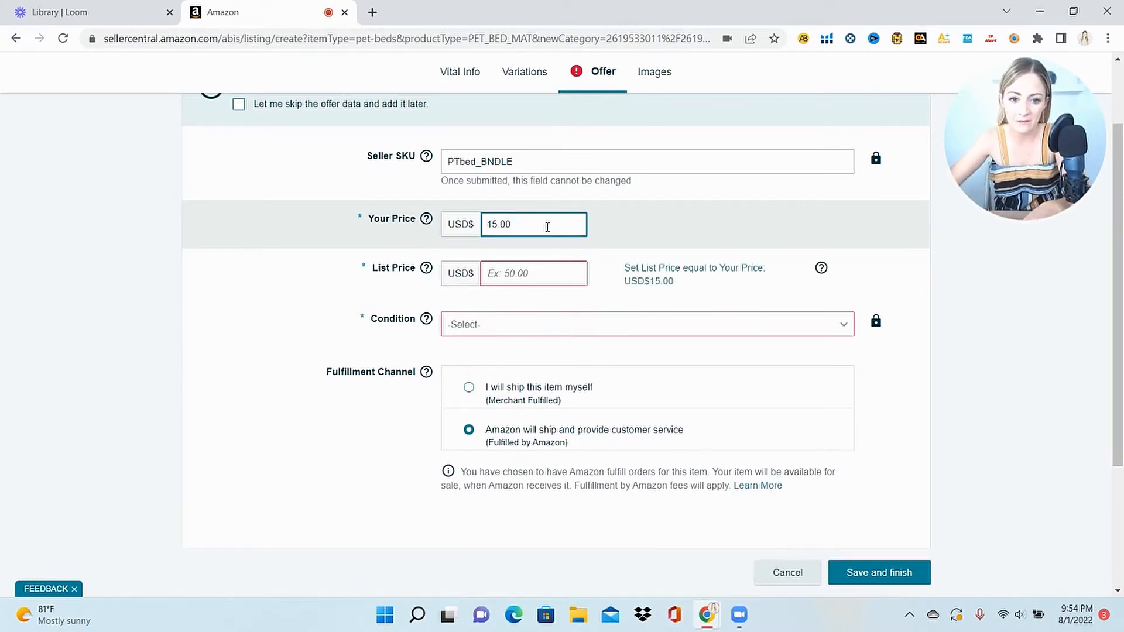
click(527, 276)
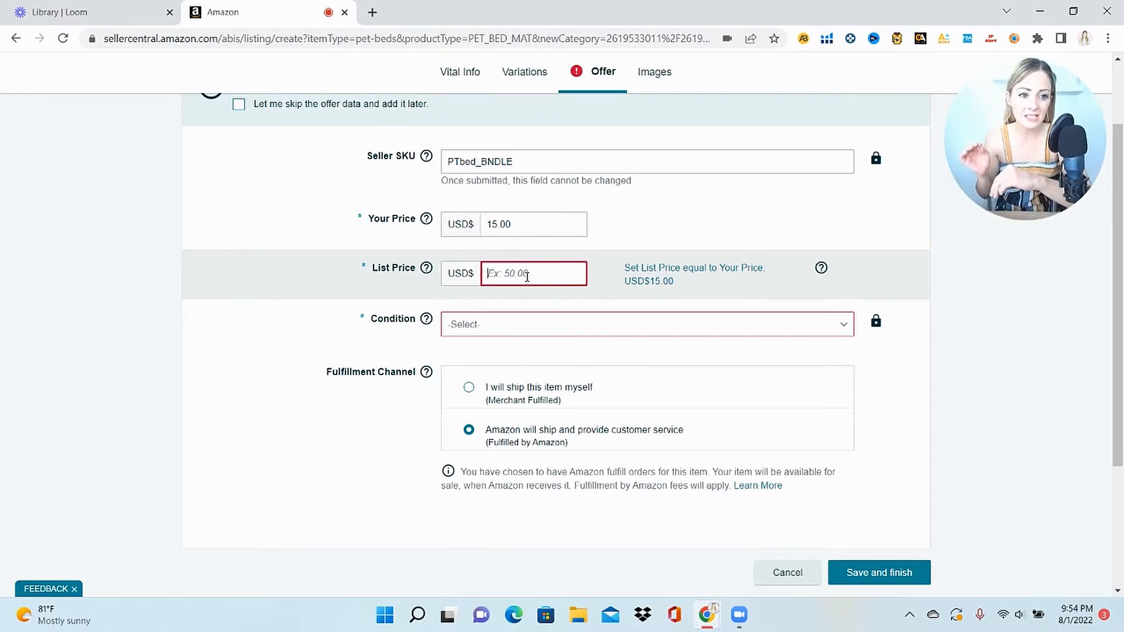
text(40.00)
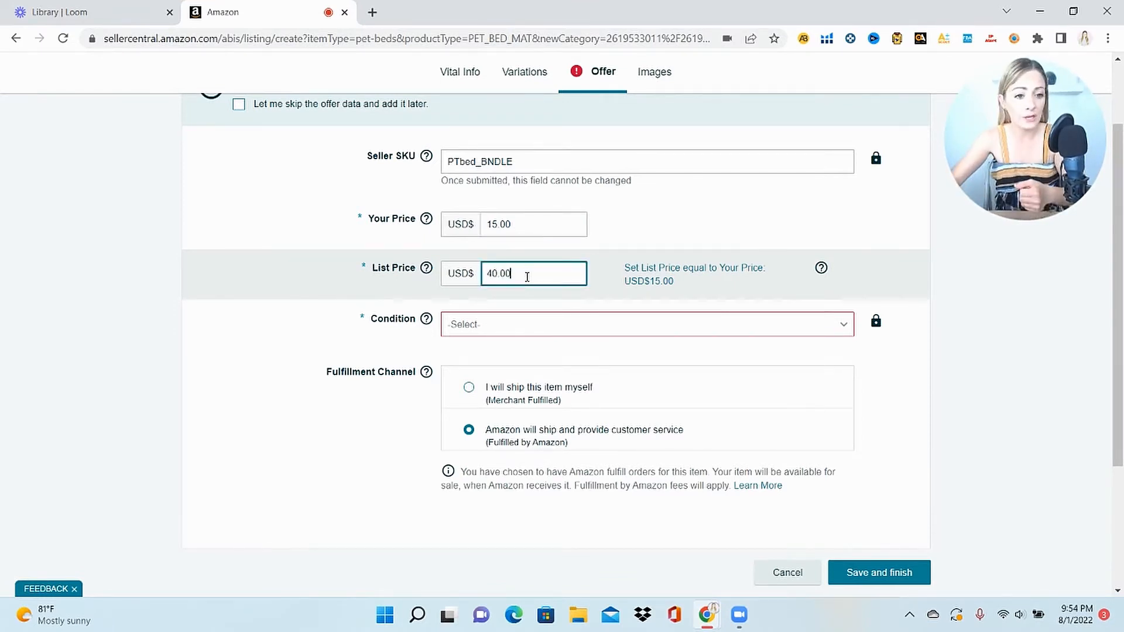
click(544, 331)
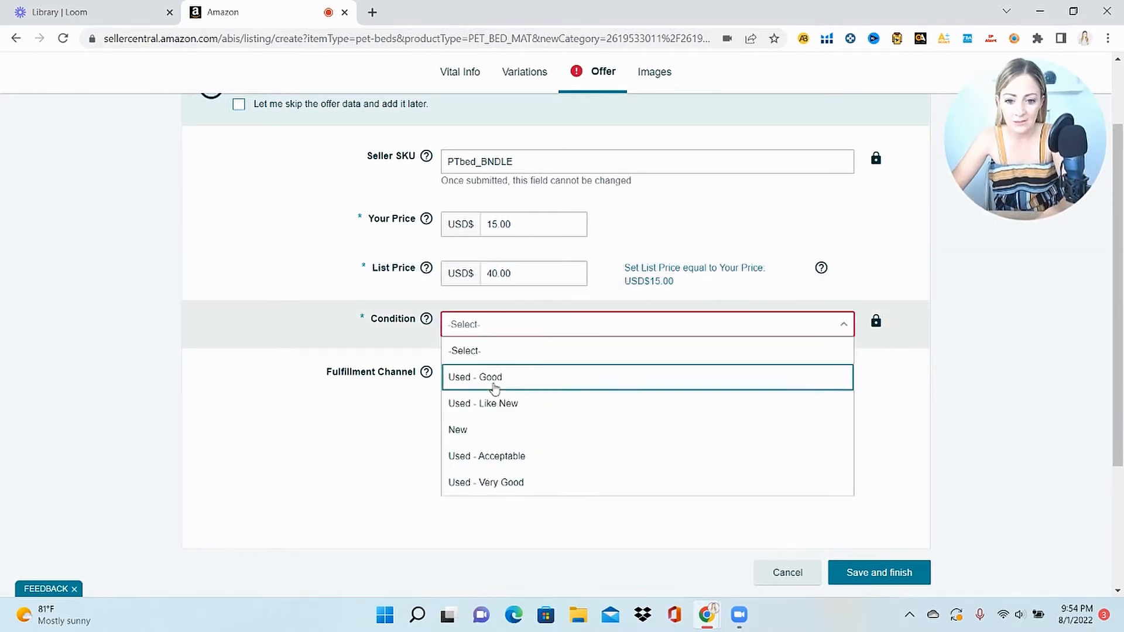
click(504, 441)
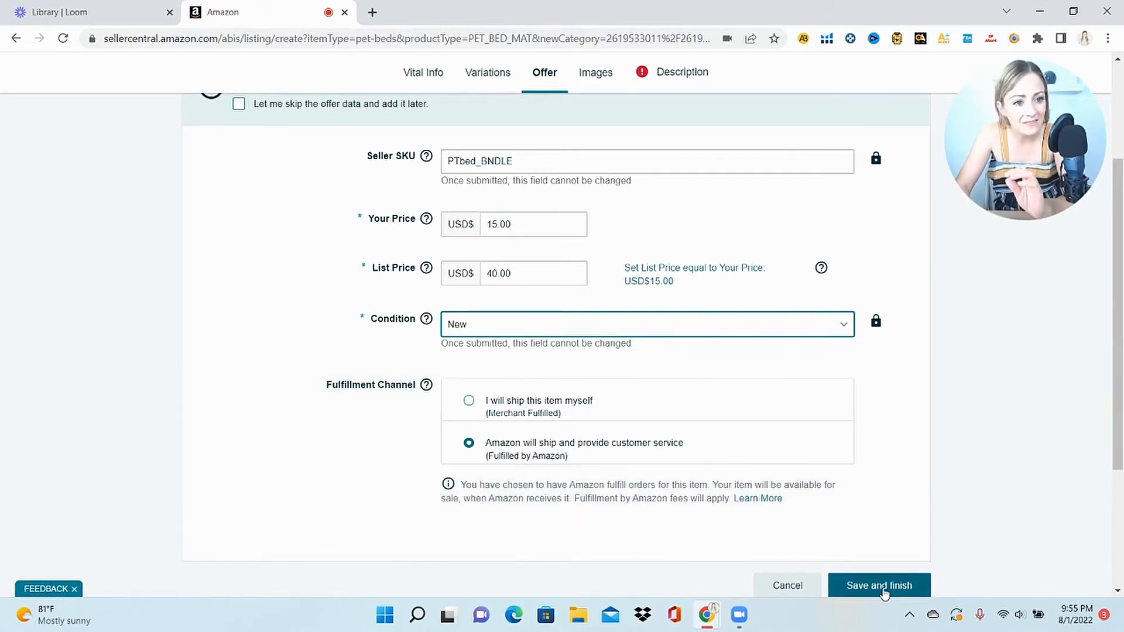
Switch to the Images section, which shows 0 of 9 product images uploaded
click(613, 75)
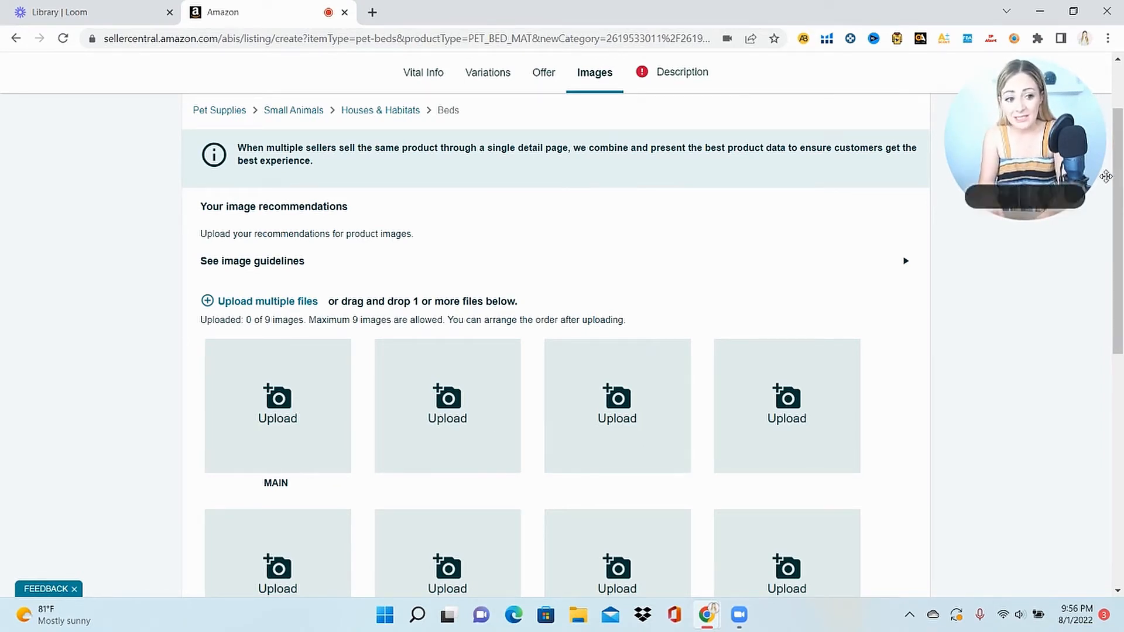
Scroll the Keywords section to review its empty Target Audience and Search Terms fields
scroll(1097, 346, down, 5)
scroll(1100, 328, up, 2)
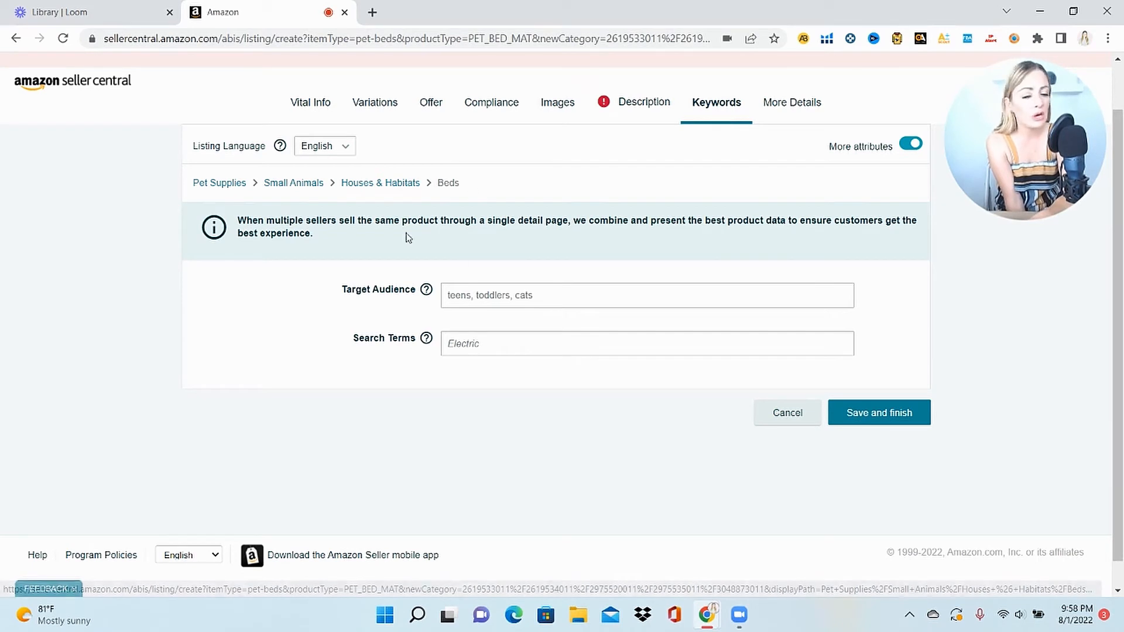
Click into Target Audience, then switch to the Description section of the listing
click(561, 294)
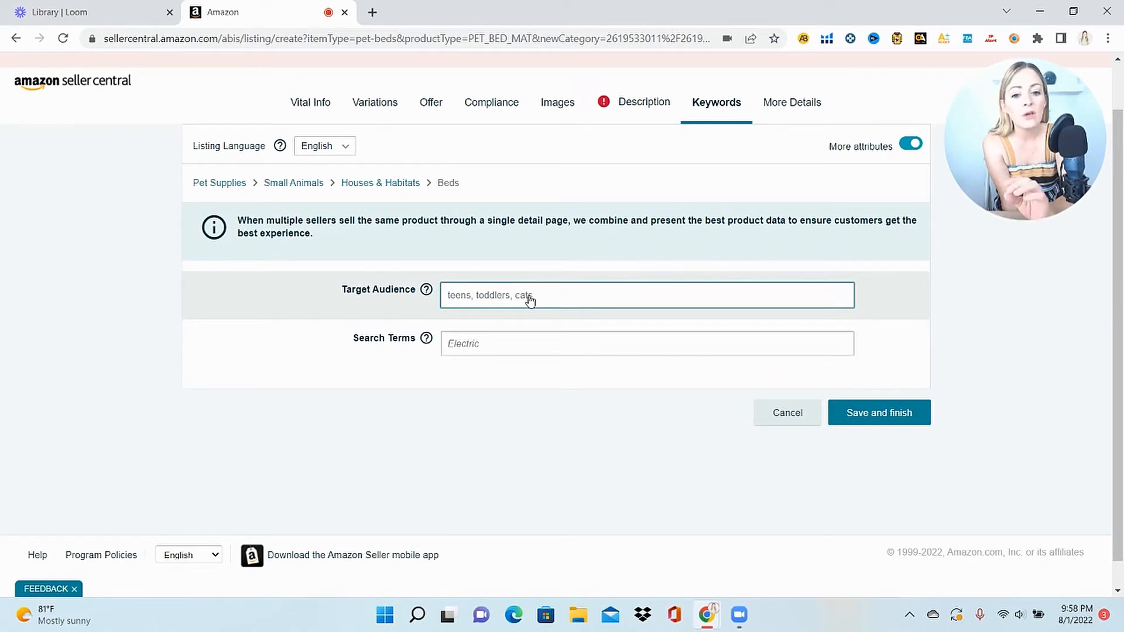
click(643, 100)
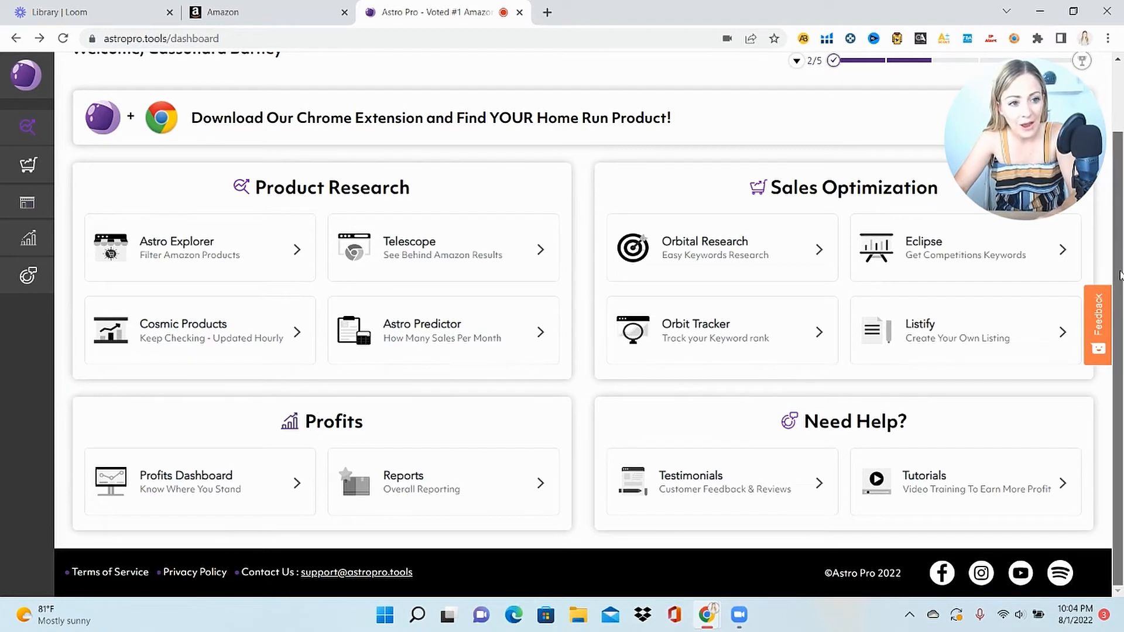
Scroll through the Astro Pro dashboard's tools, such as Listify, Orbital Research and Profits Dashboard
drag(1121, 270, 1122, 149)
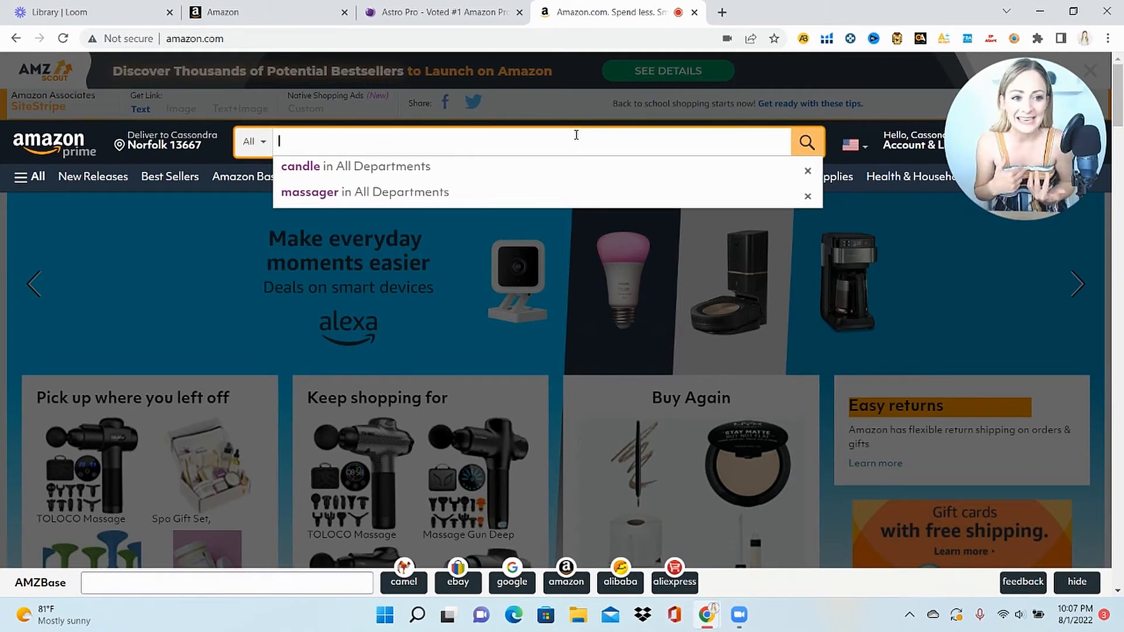
Search Amazon for 'small animal bed' and scroll through the competing results
text(small animal bed)
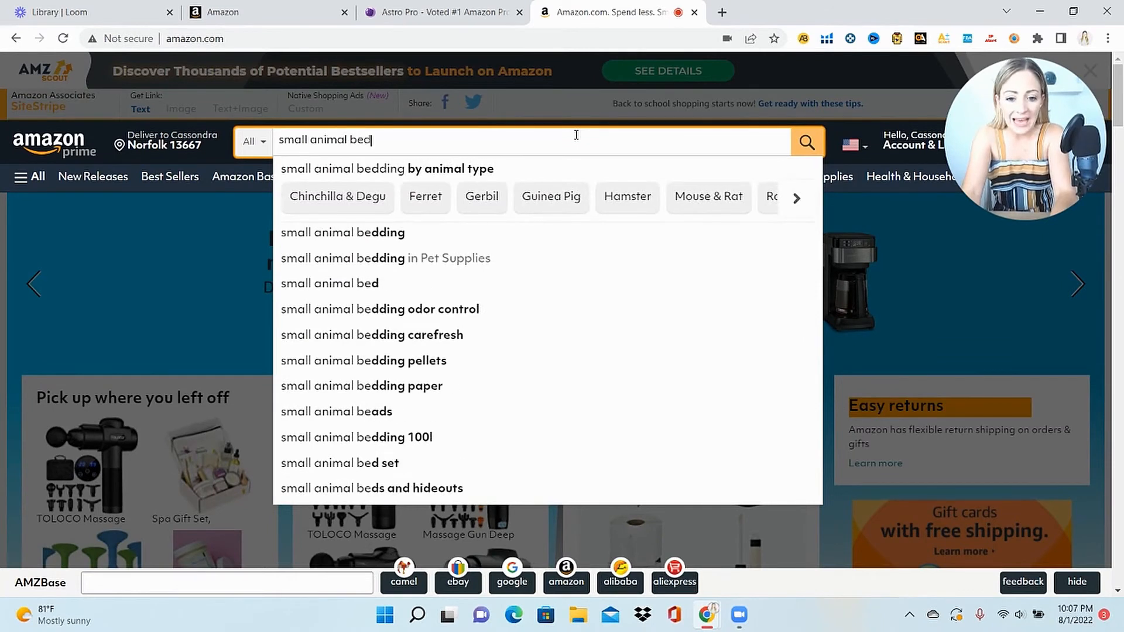
key(Return)
scroll(562, 309, down, 5)
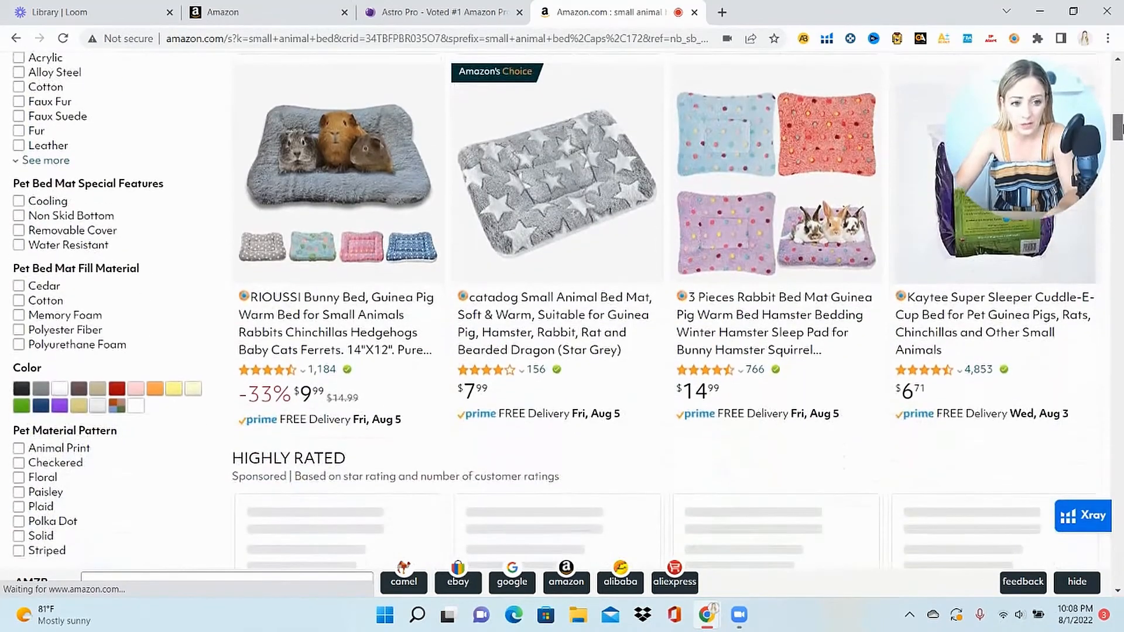
drag(1122, 128, 1123, 129)
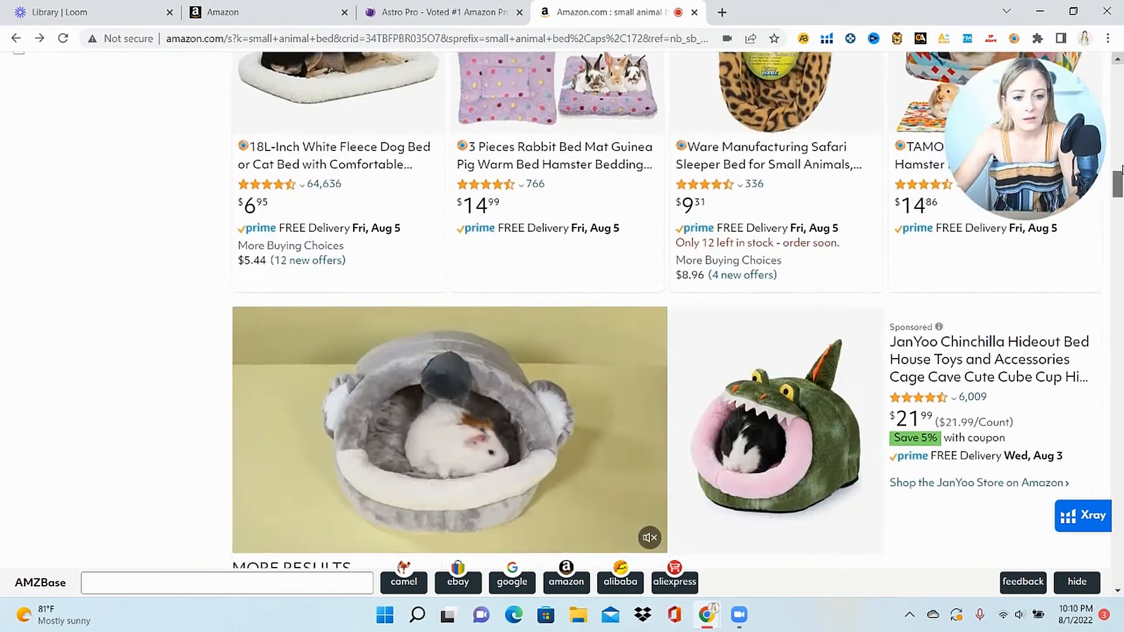
scroll(1057, 216, down, 1)
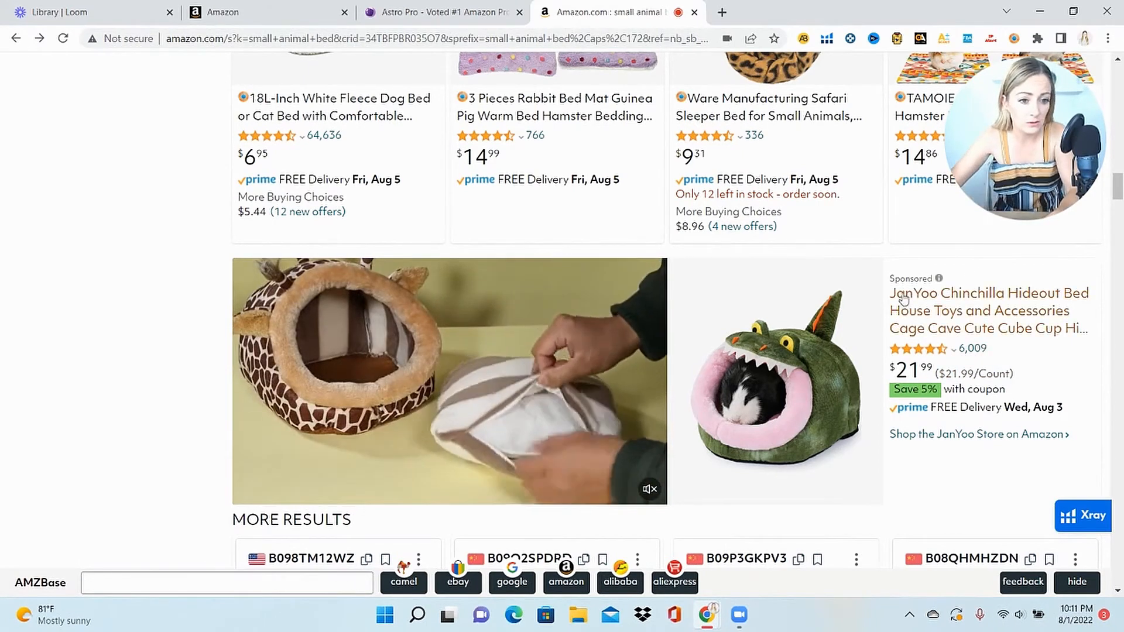
Open the JanYoo Chinchilla Hideout bed product page and scroll through its listing
click(987, 329)
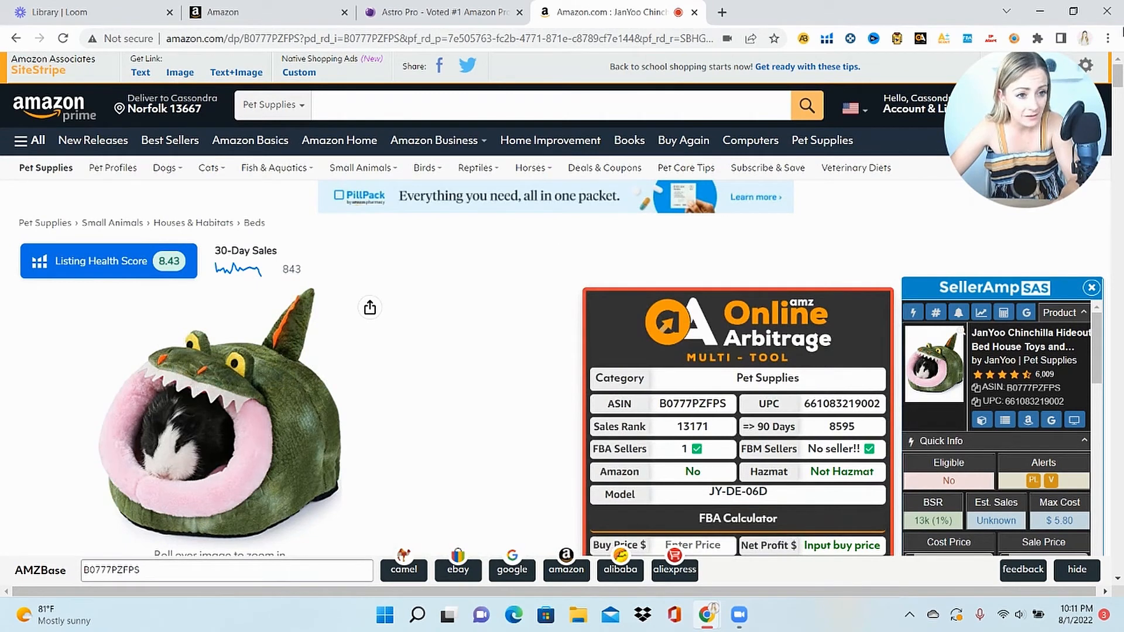
scroll(562, 304, down, 4)
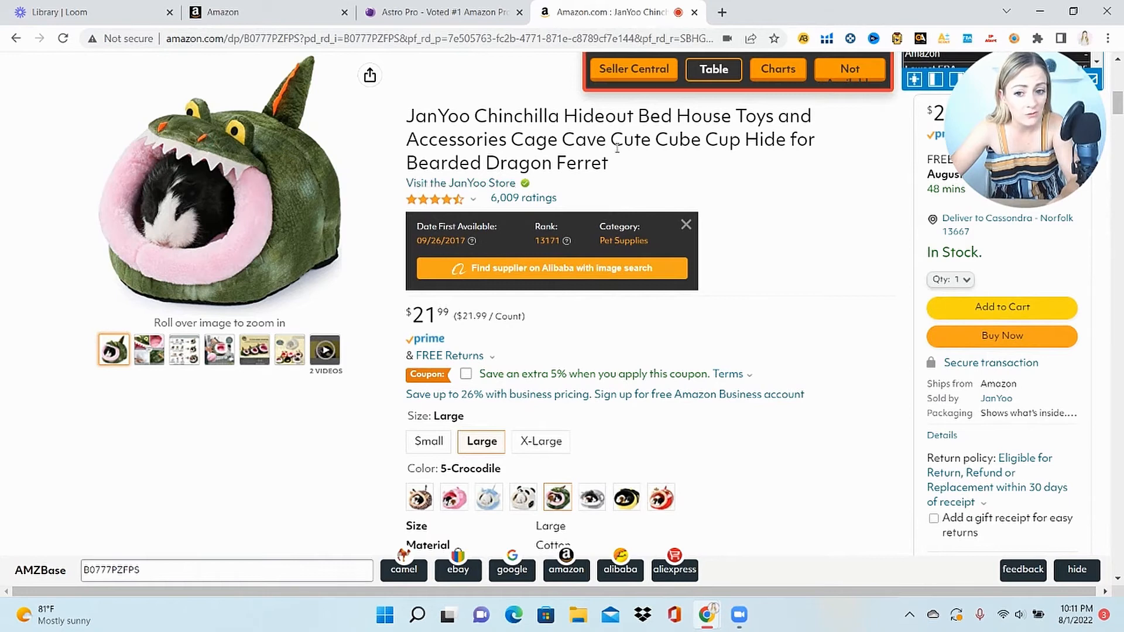
mouse_move(201, 302)
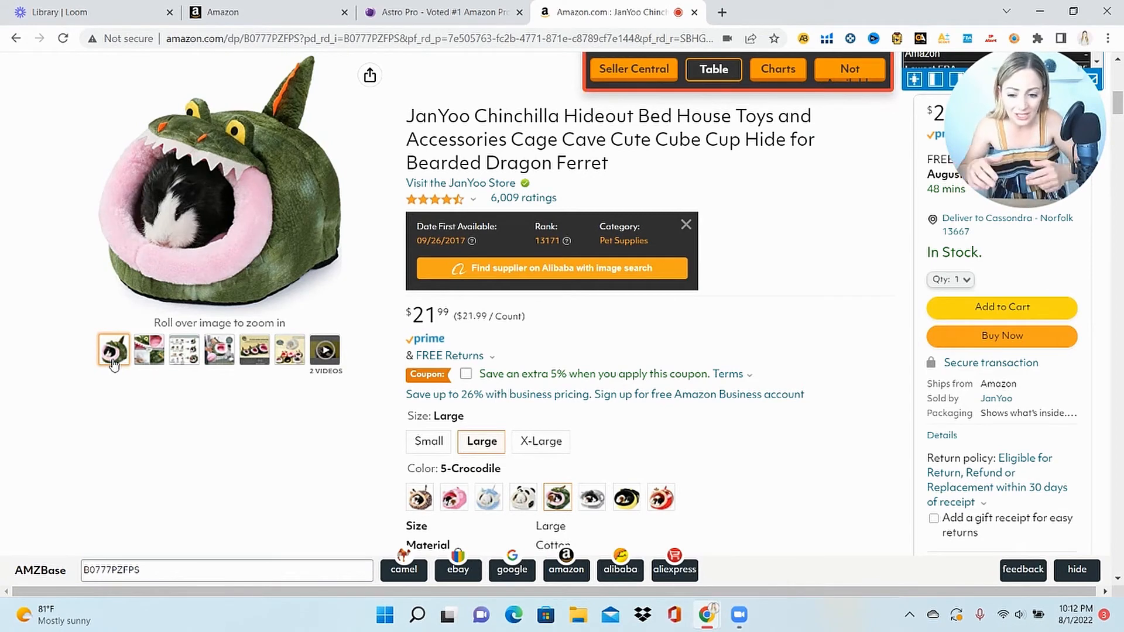
mouse_move(187, 358)
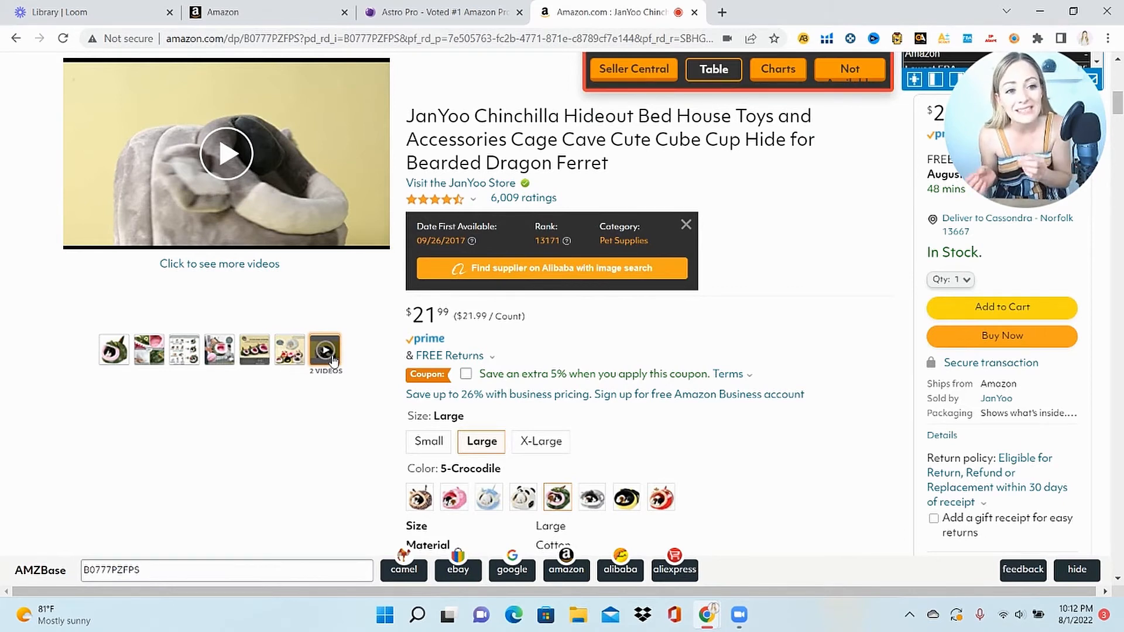
drag(1121, 104, 1123, 125)
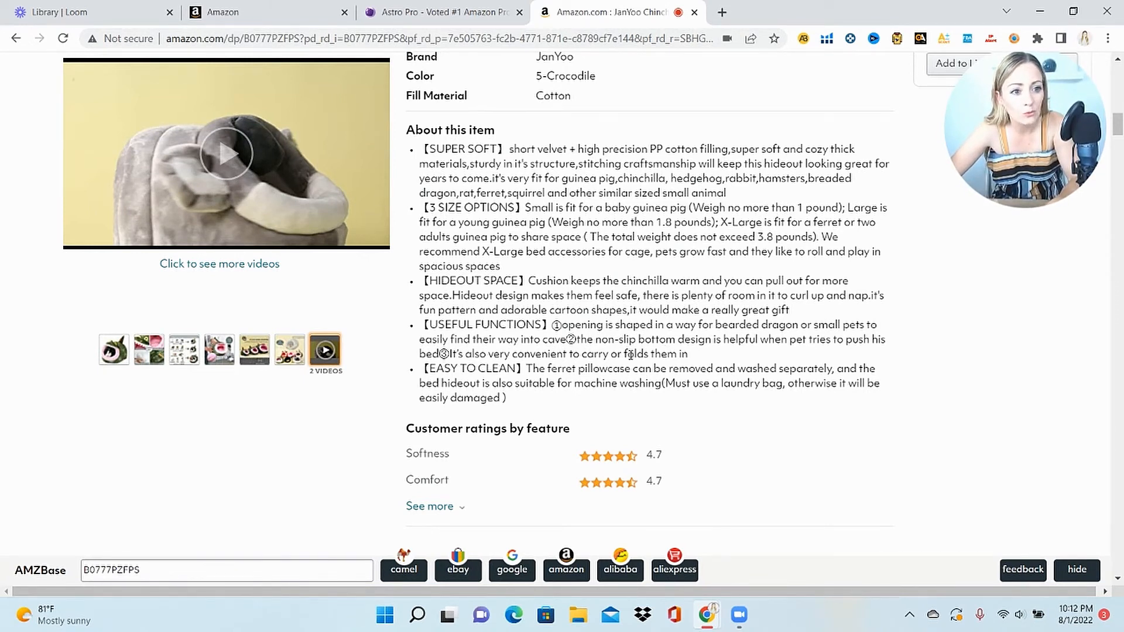
drag(1119, 127, 1121, 240)
scroll(1122, 240, up, 2)
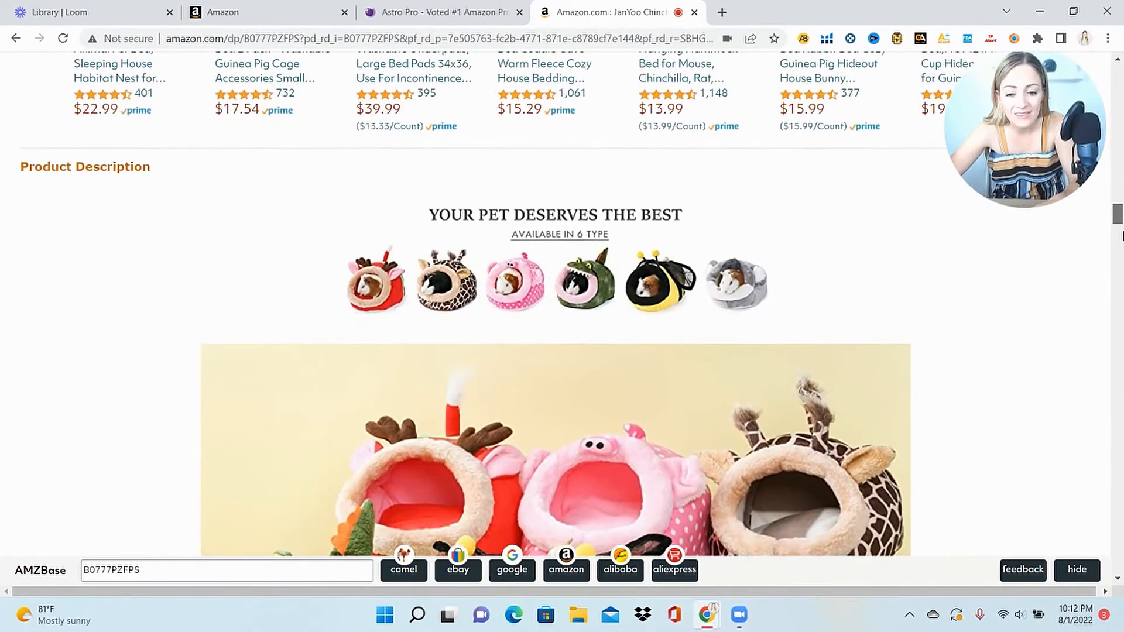
scroll(1122, 237, down, 1)
Select the ASIN B0777PZFPS in the arbitrage panel and in Product details
drag(1123, 235, 1120, 261)
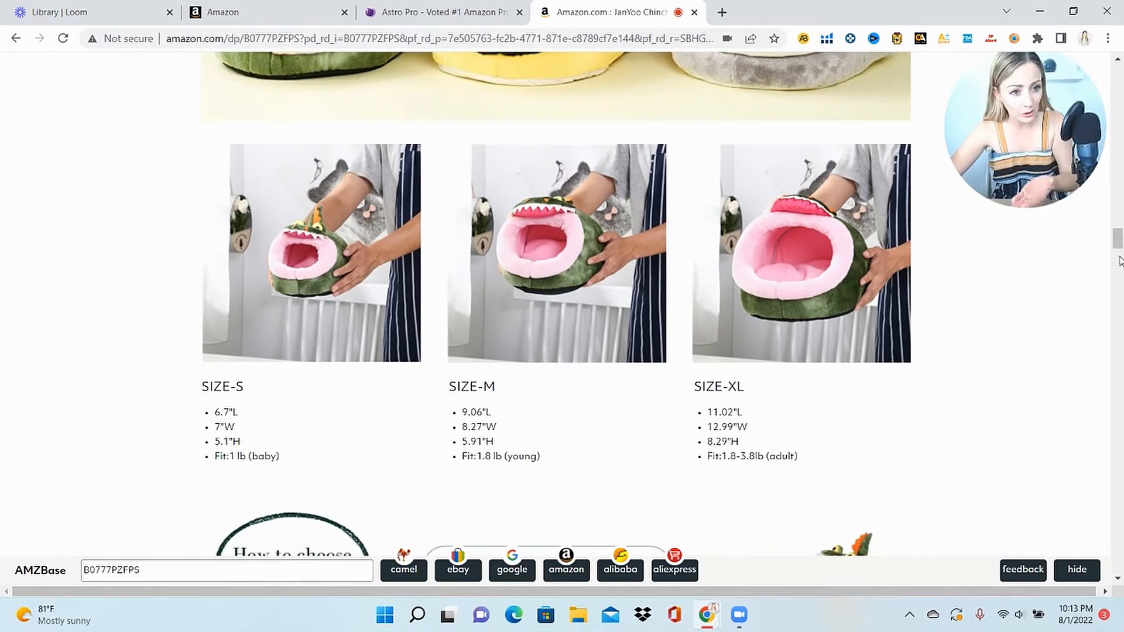
drag(1122, 249, 1122, 89)
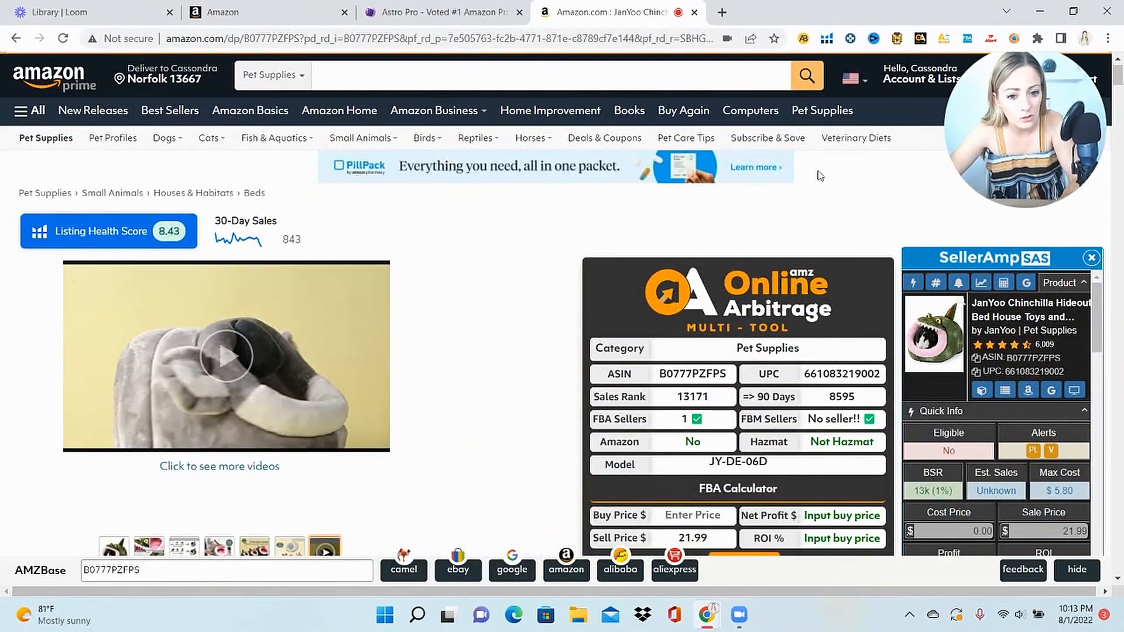
drag(733, 377, 662, 373)
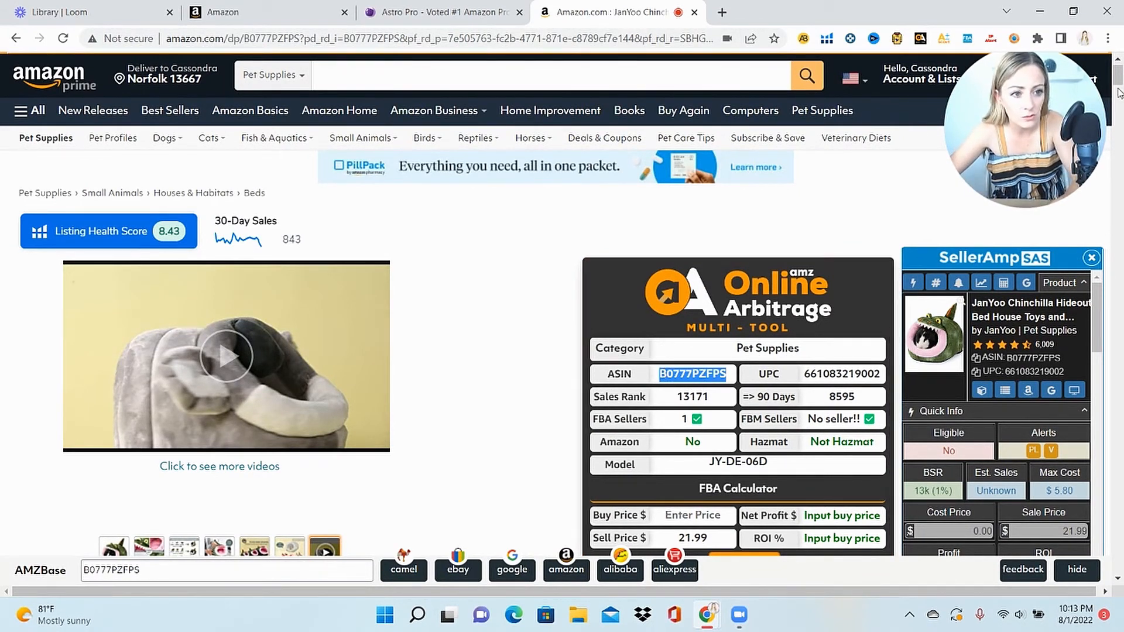
drag(1117, 75, 1118, 304)
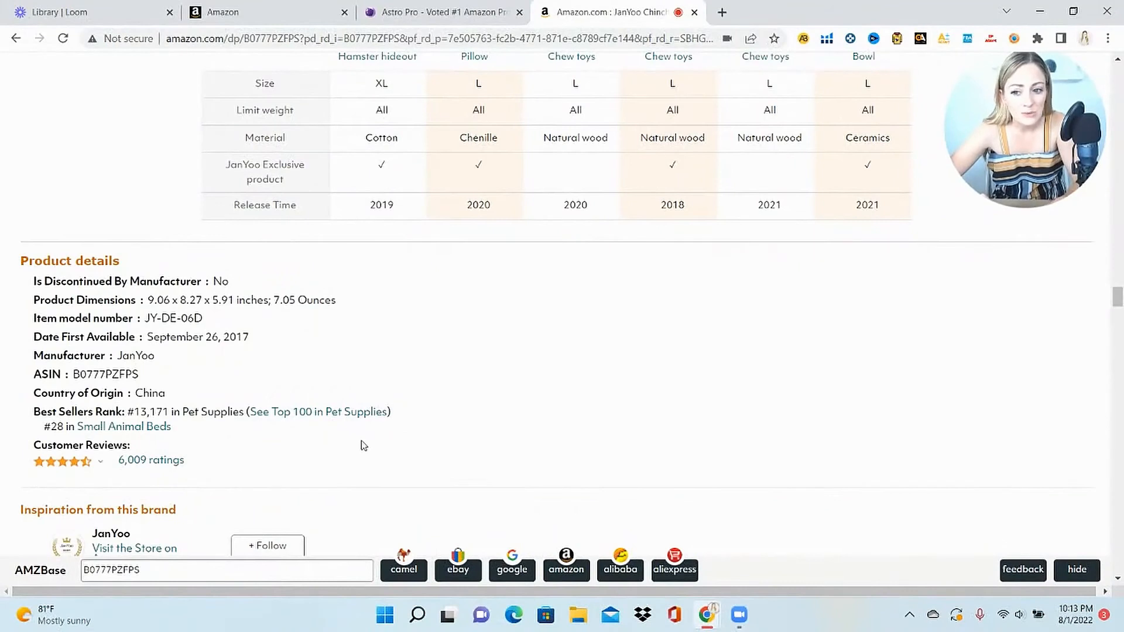
drag(139, 376, 75, 379)
key(ctrl+c)
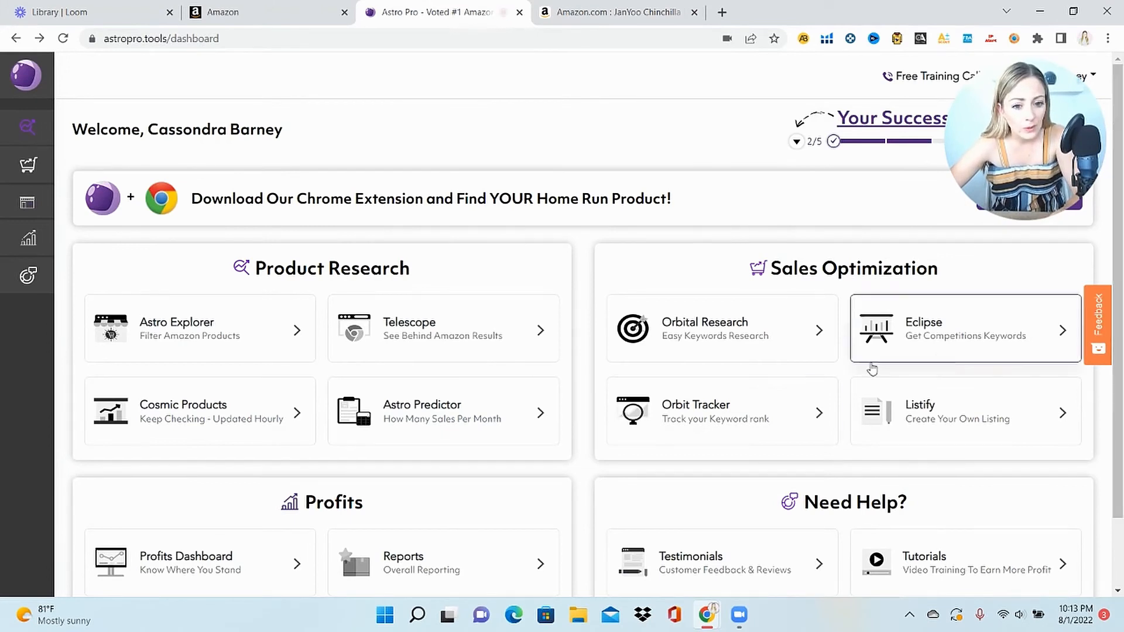
Look up the pasted competitor ASIN B0777PZFPS in Listify's Listing Lab
click(963, 417)
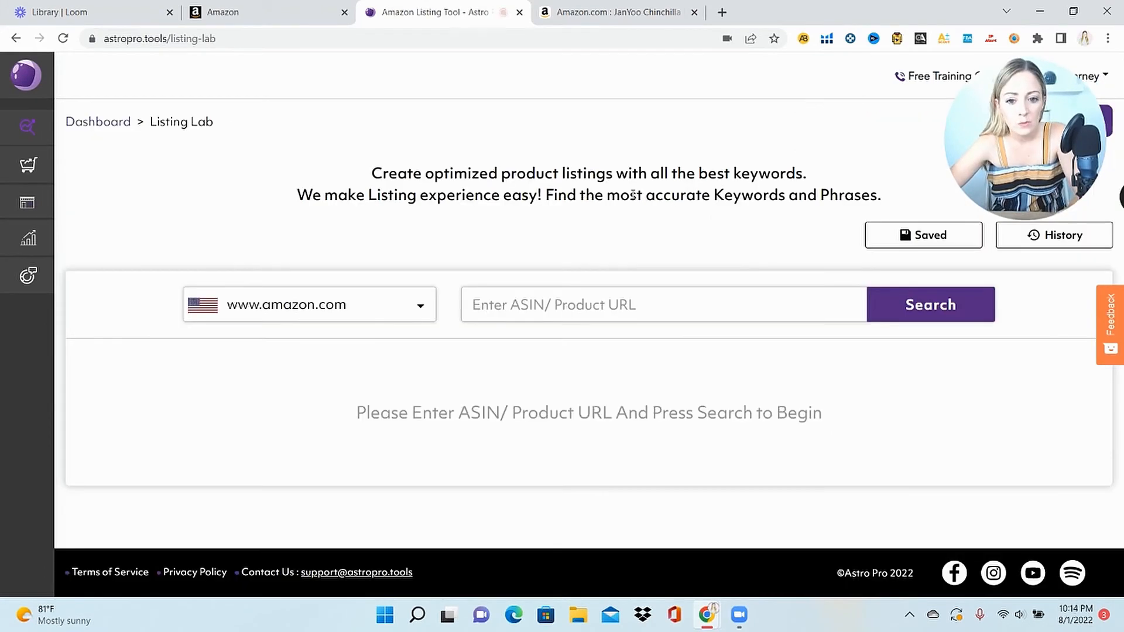
click(689, 305)
key(ctrl+v)
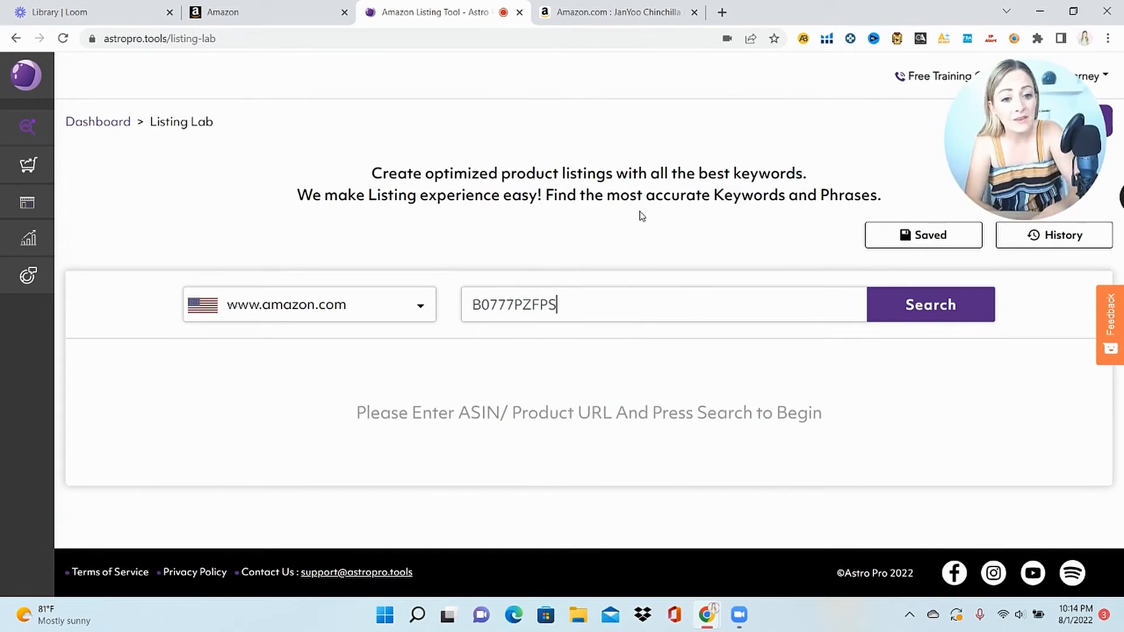
click(925, 310)
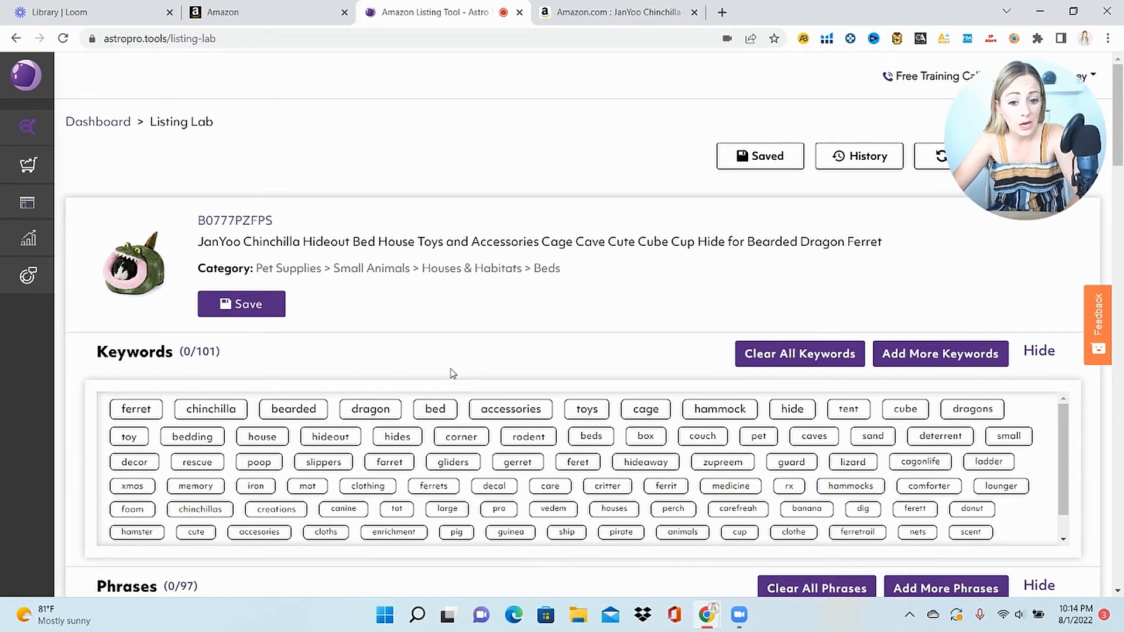
Scroll down to the Listing Analysis with its 8.7 score and the My Listing comparison
drag(1118, 102, 1121, 135)
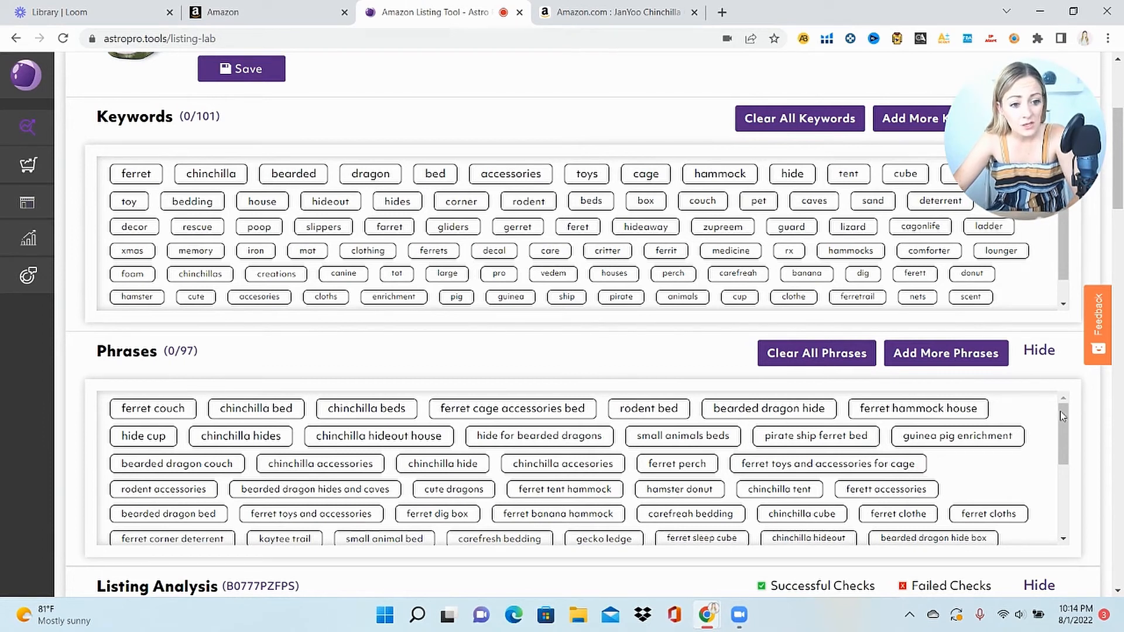
drag(1062, 433, 1061, 410)
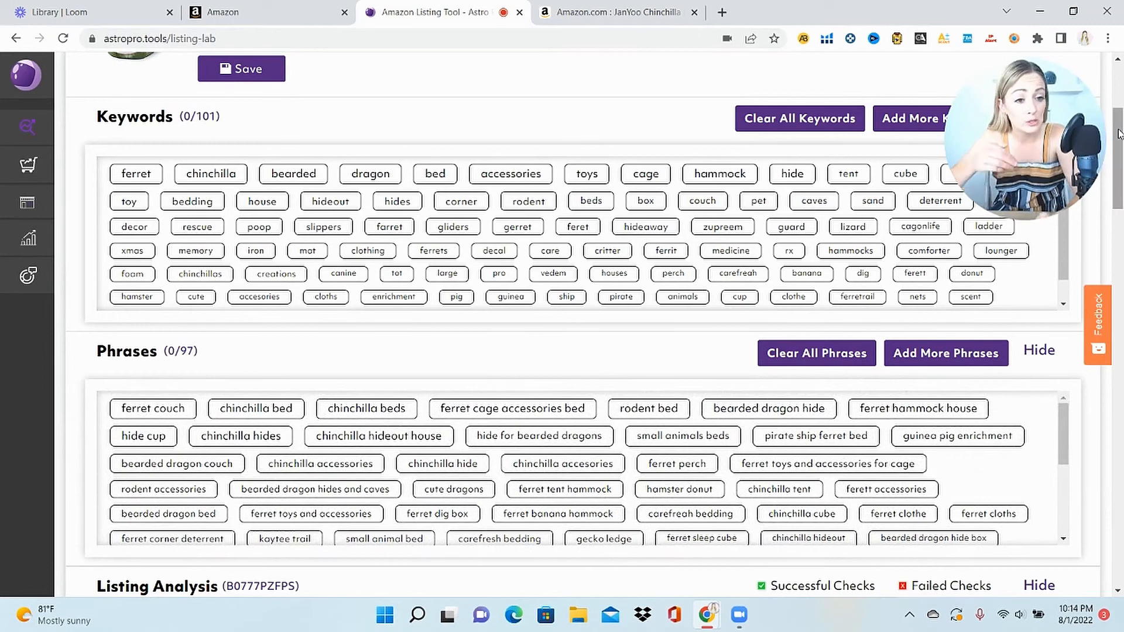
drag(1118, 134, 1119, 199)
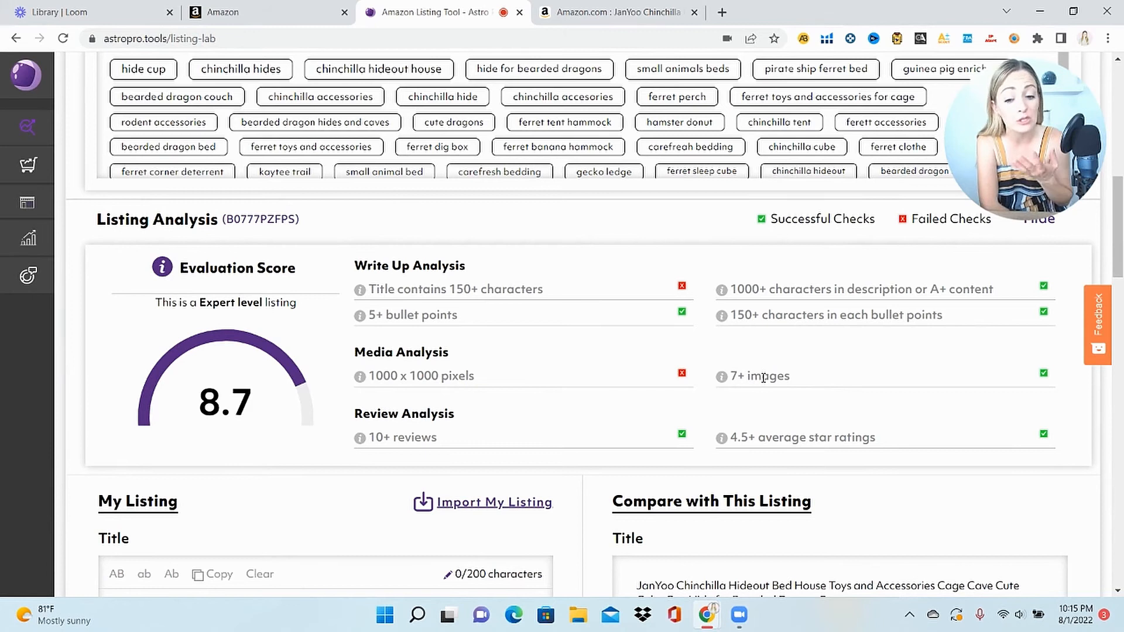
drag(1117, 257, 1117, 319)
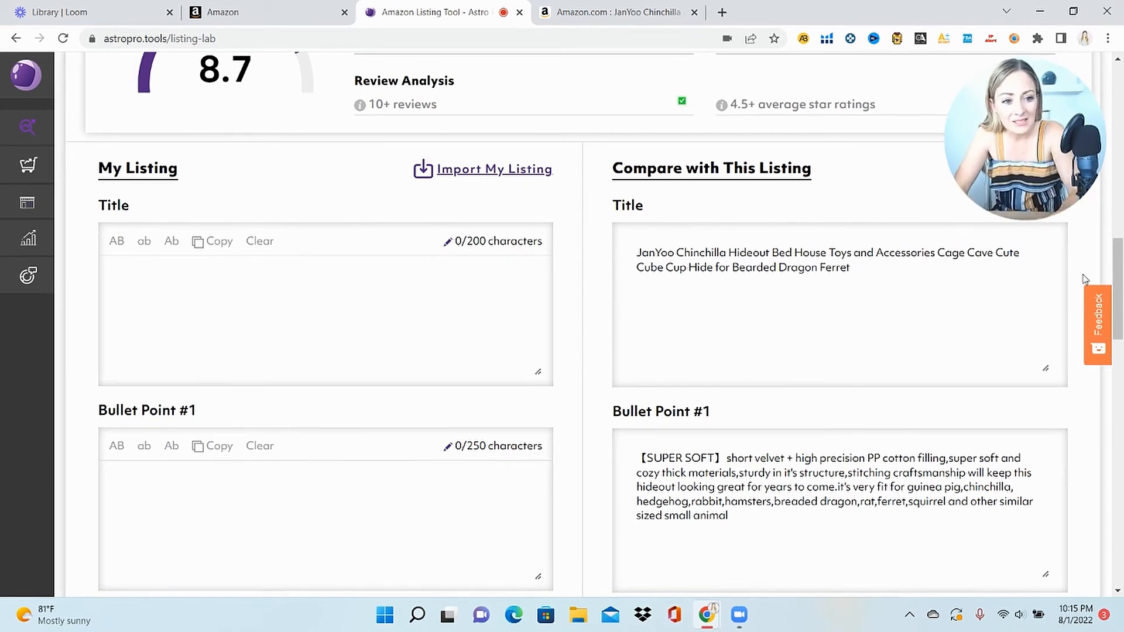
Paste the competitor title into My Listing's Title, remove 'JanYoo', and append 'Hampster Bed'
drag(852, 270, 634, 248)
key(ctrl+c)
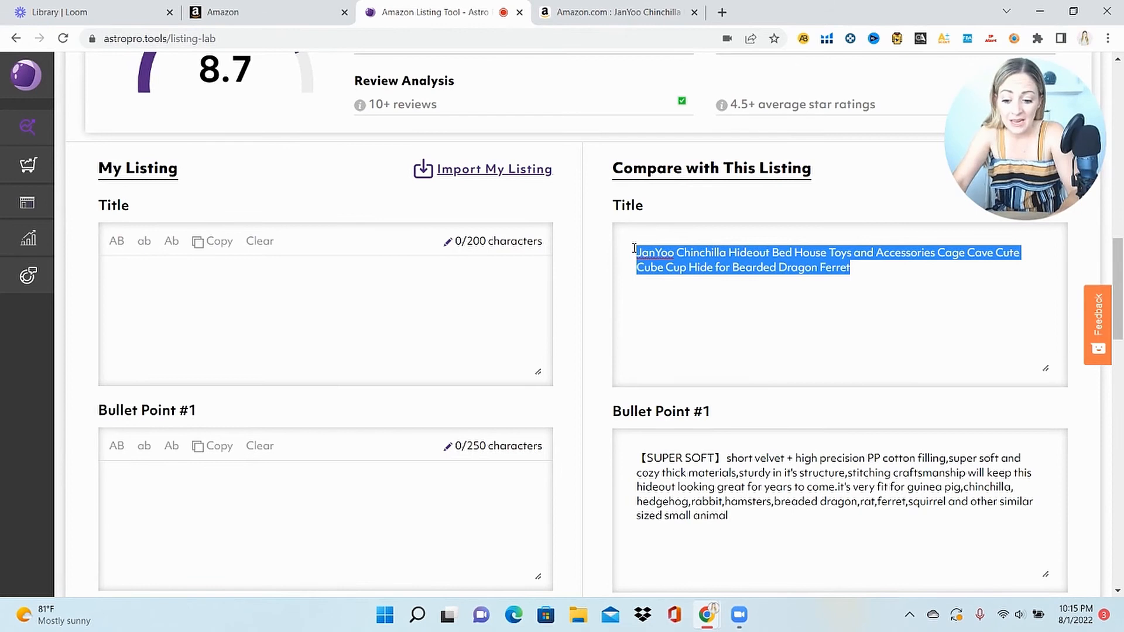
click(418, 331)
key(ctrl+v)
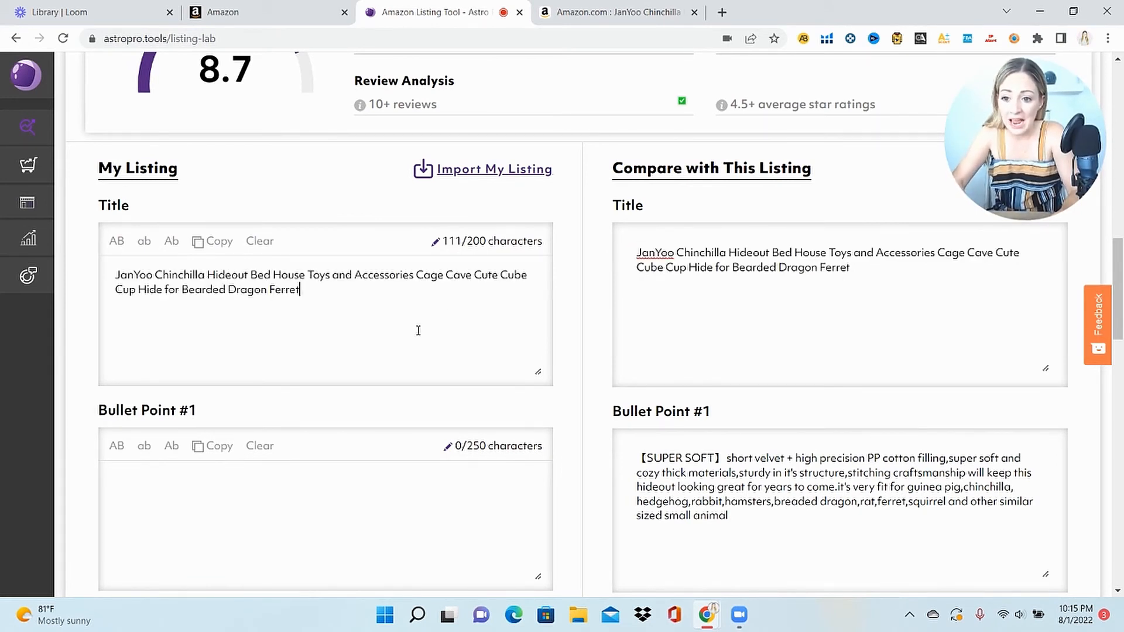
drag(155, 275, 116, 274)
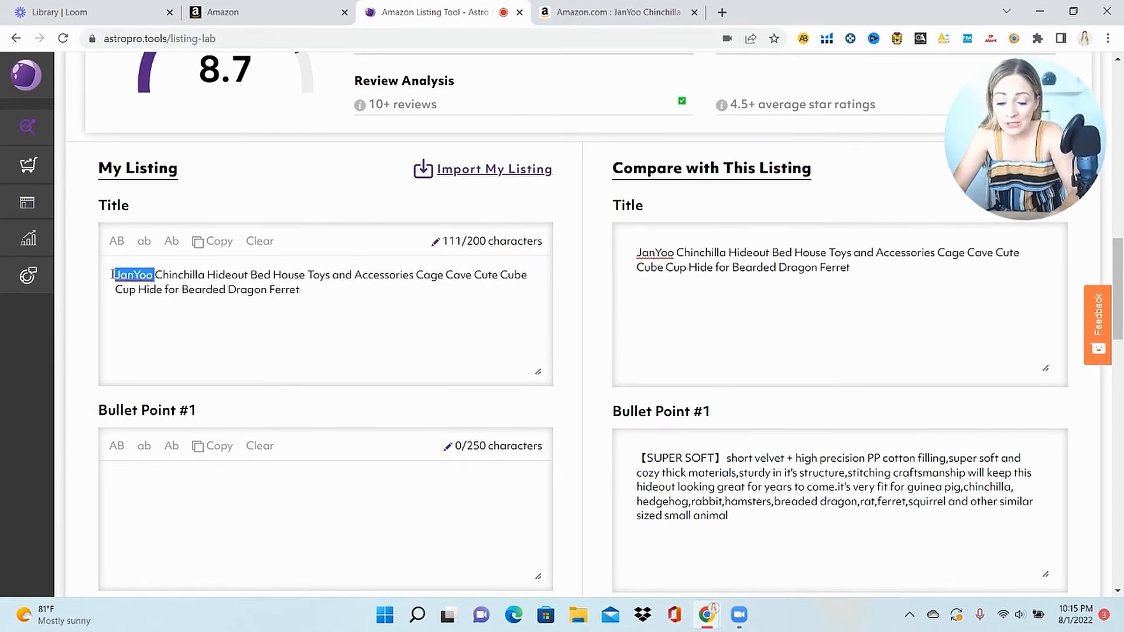
key(BackSpace)
key(Delete)
click(284, 302)
text(Hampst)
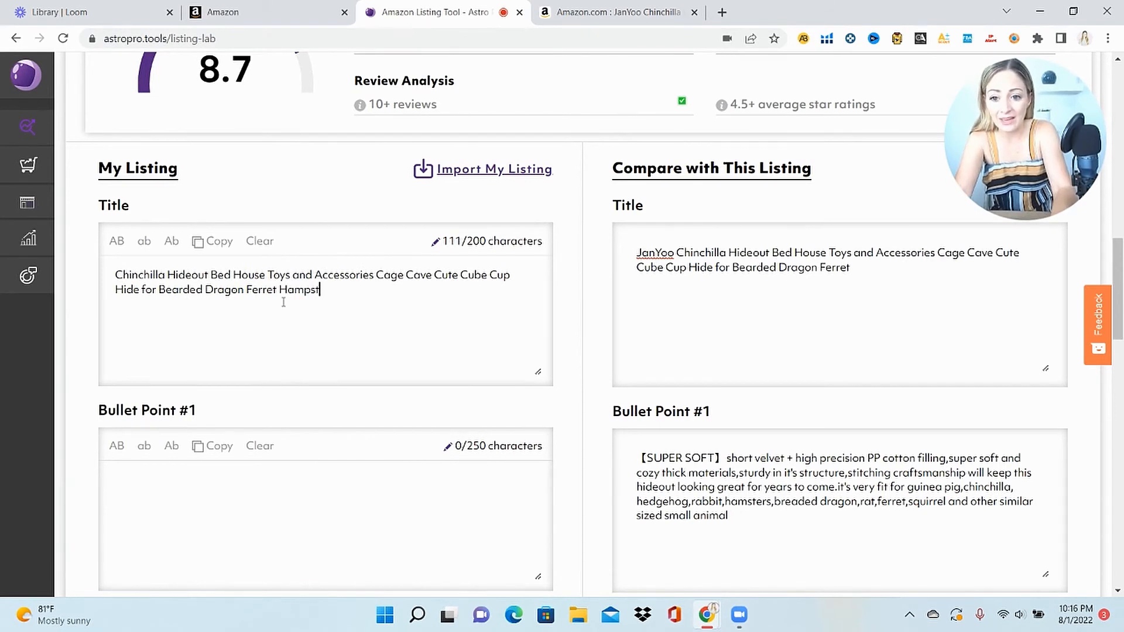
text(er Bed)
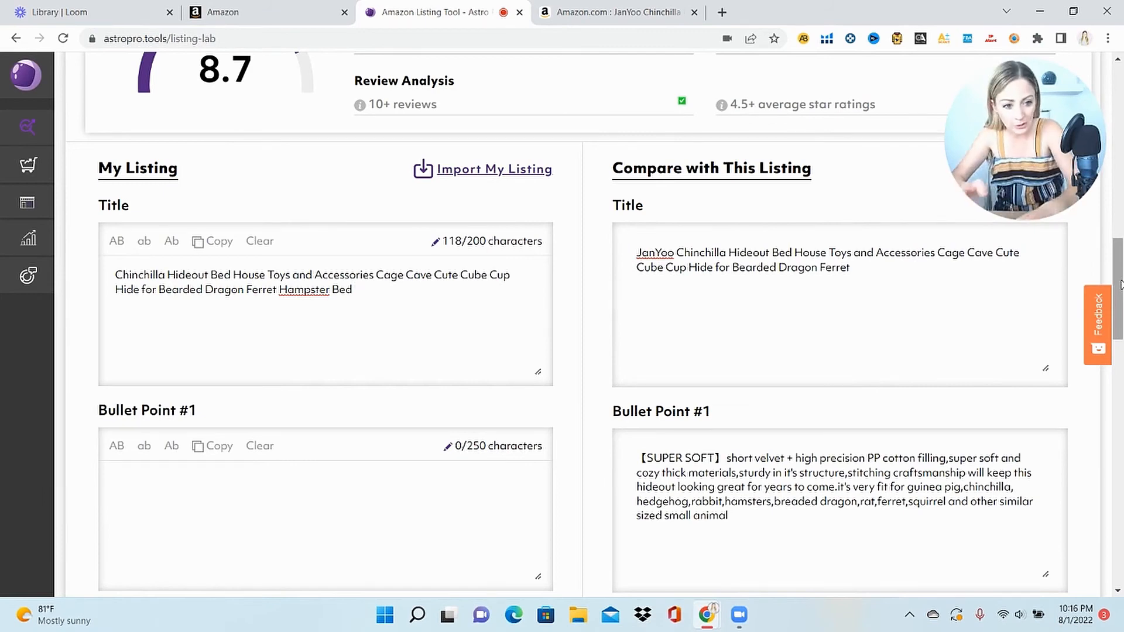
drag(1118, 287, 1123, 451)
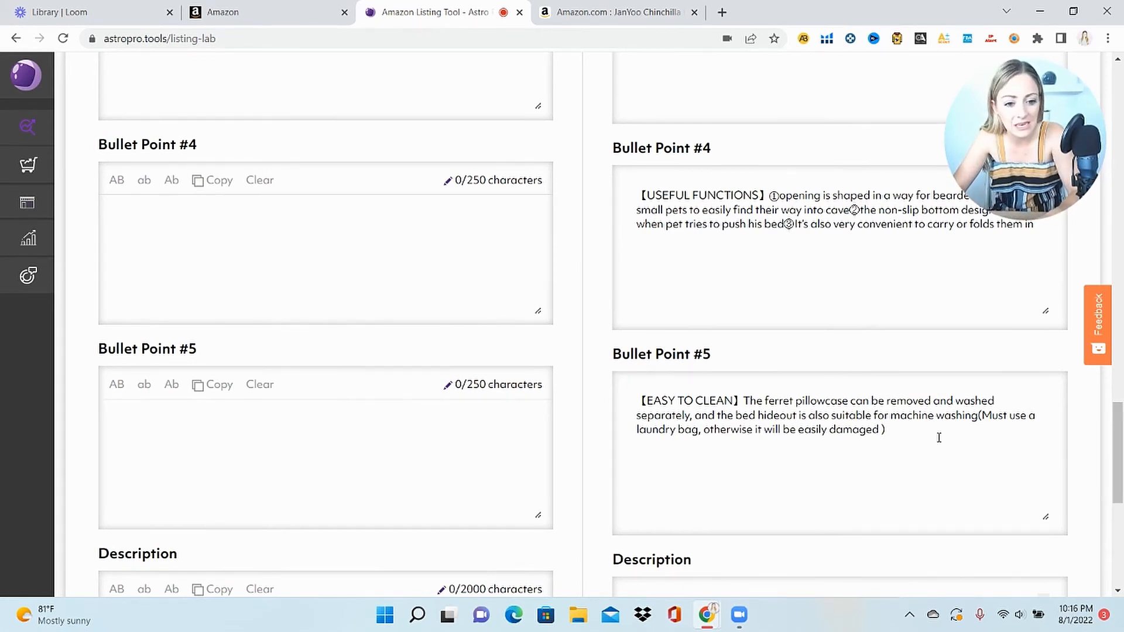
Paste the competitor's EASY TO CLEAN bullet into Bullet Point #5, rewording it to 'This small animal bed'
drag(903, 429, 631, 411)
key(ctrl+c)
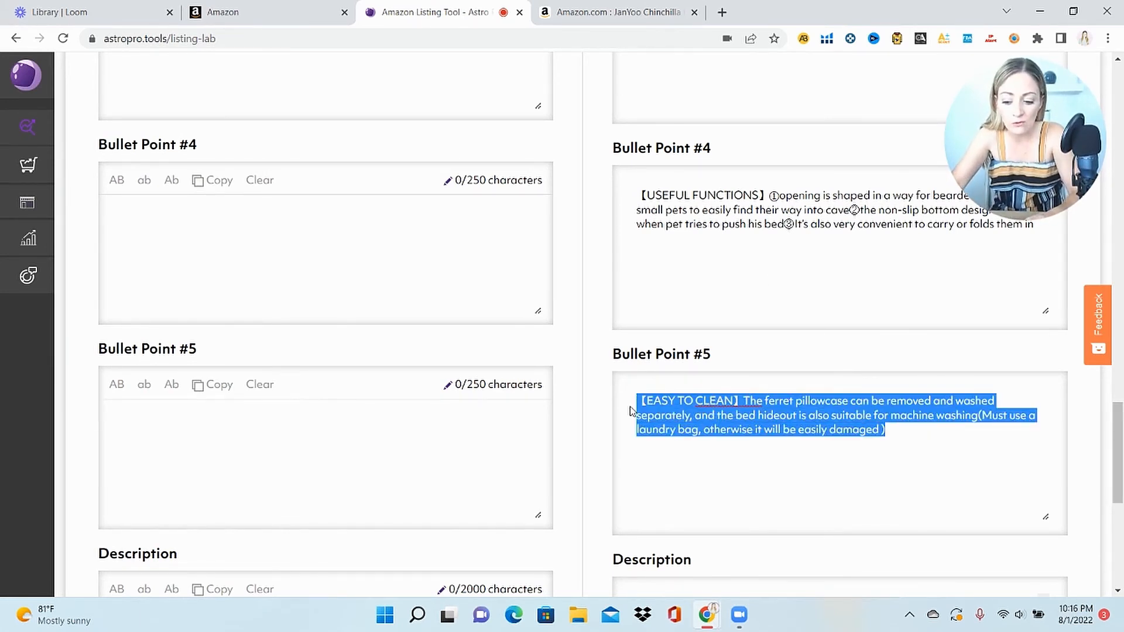
click(328, 506)
key(ctrl+v)
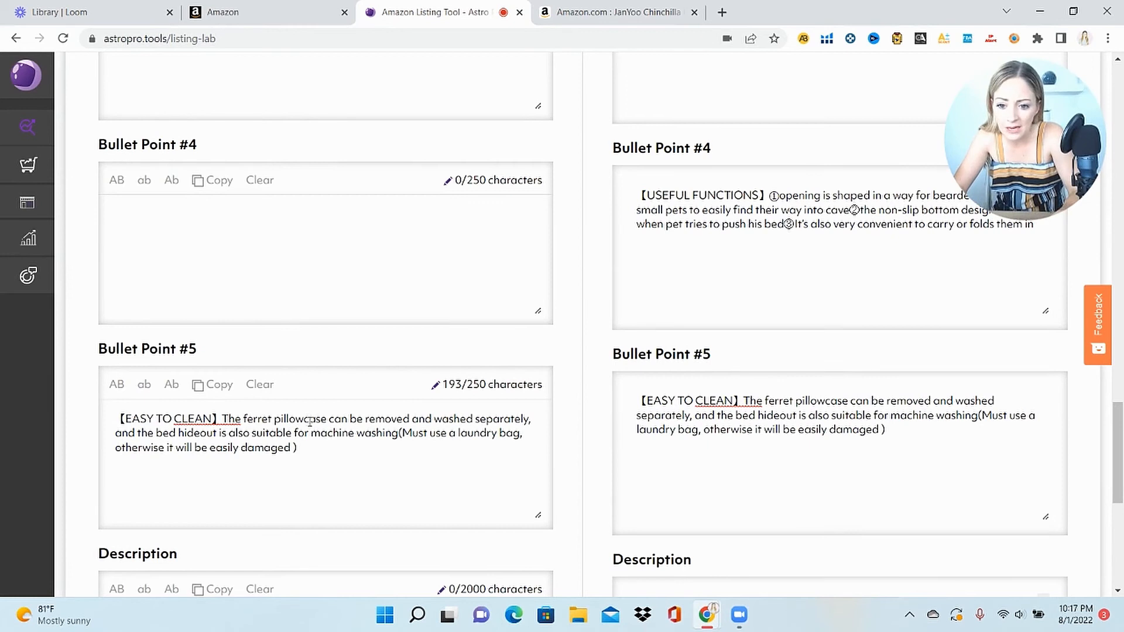
drag(326, 419, 242, 418)
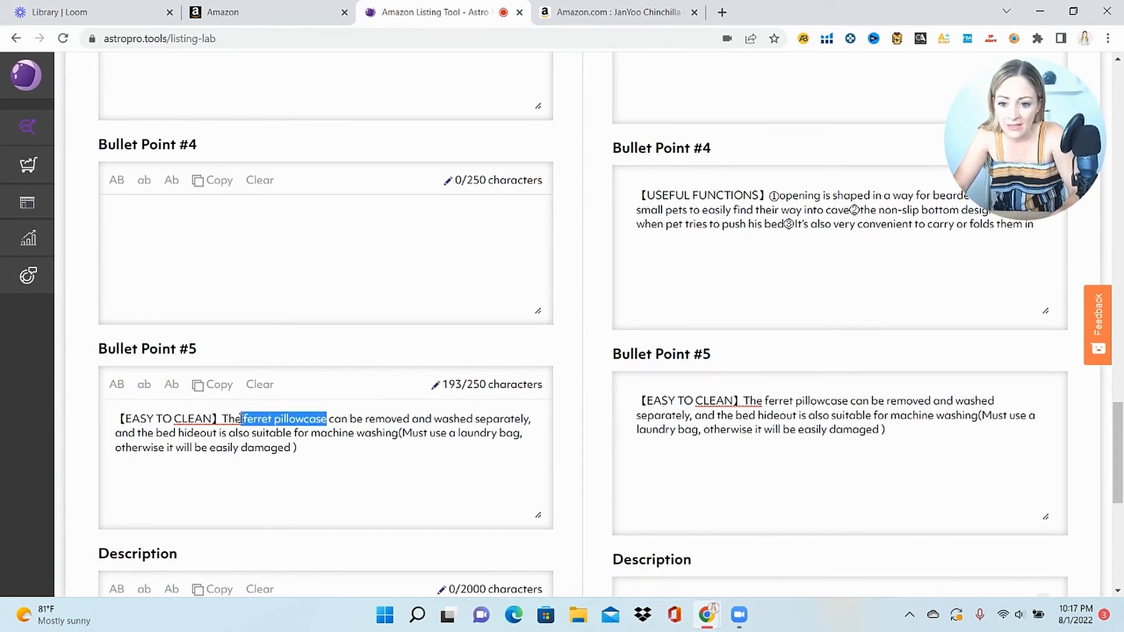
key(BackSpace)
key(BackSpace)
text(is small anima)
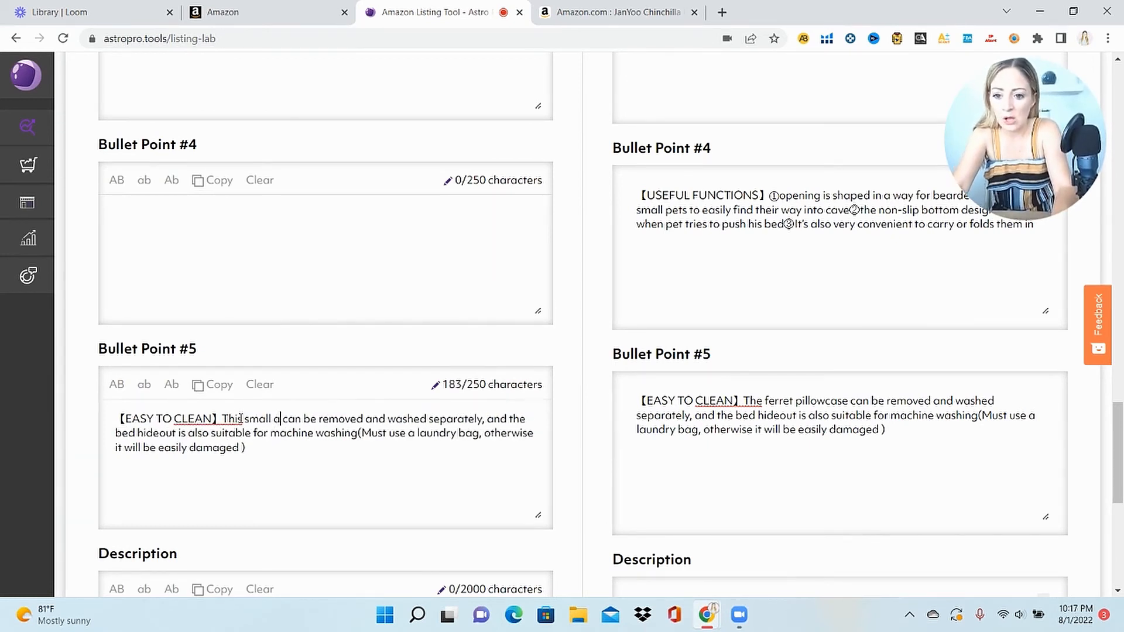
text(l bed)
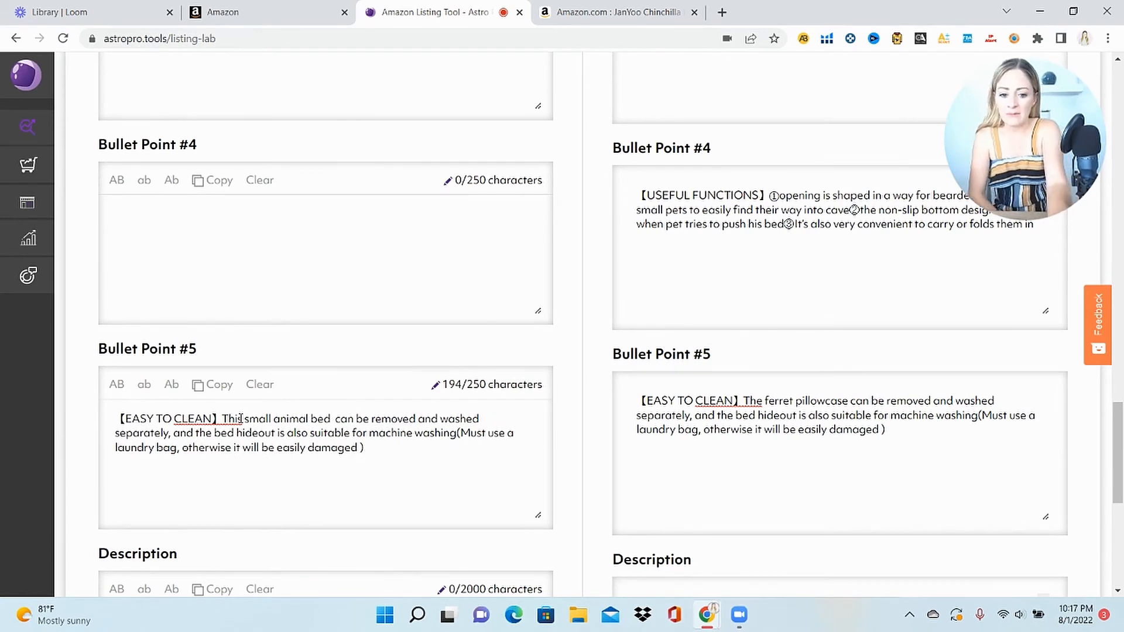
key(BackSpace)
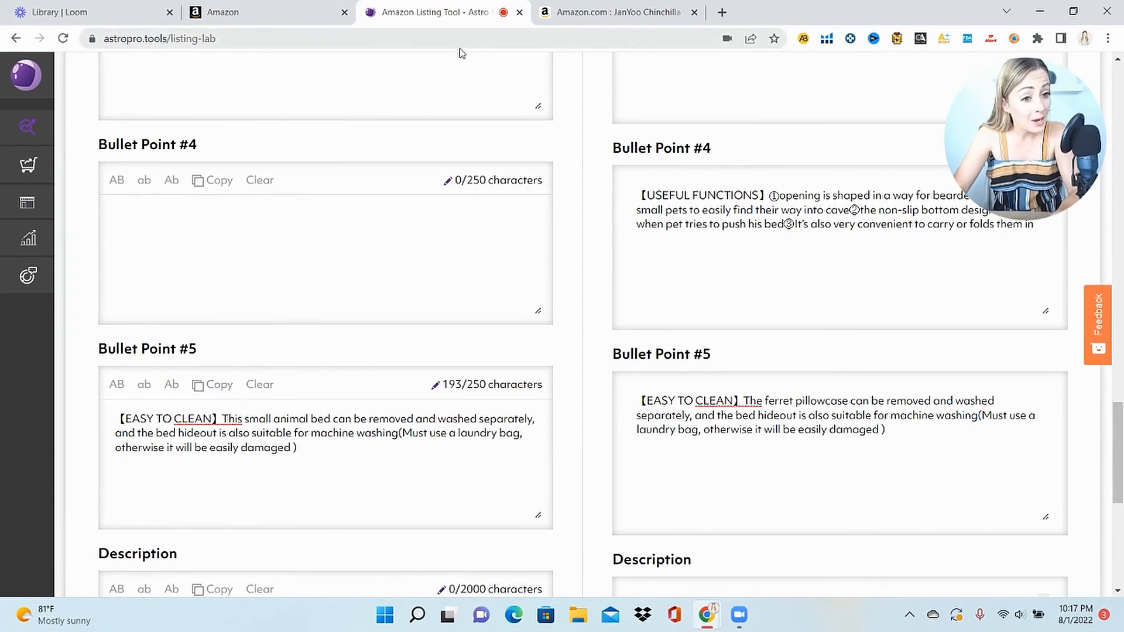
Paste the EASY TO CLEAN bullet as the first Key Product Feature and add another feature field
click(319, 13)
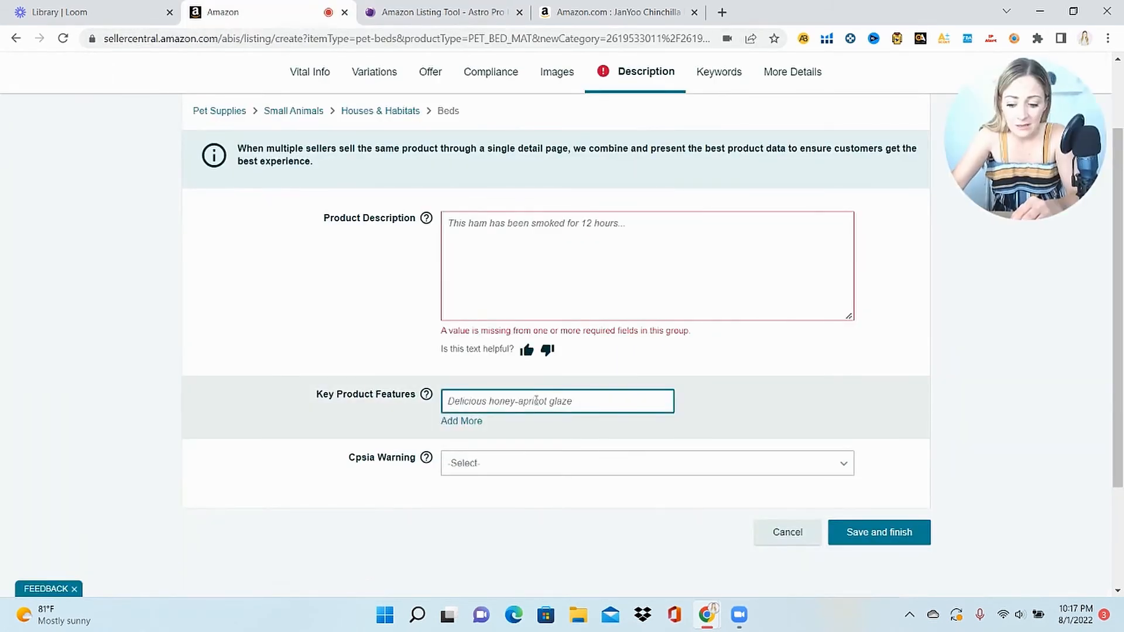
text(【EASY TO CLEAN】This small animal bed can be removed and washed separately, and the bed hideout is also suitable for machine washing(Must use a laundry bag, otherwise it will be easily damaged ))
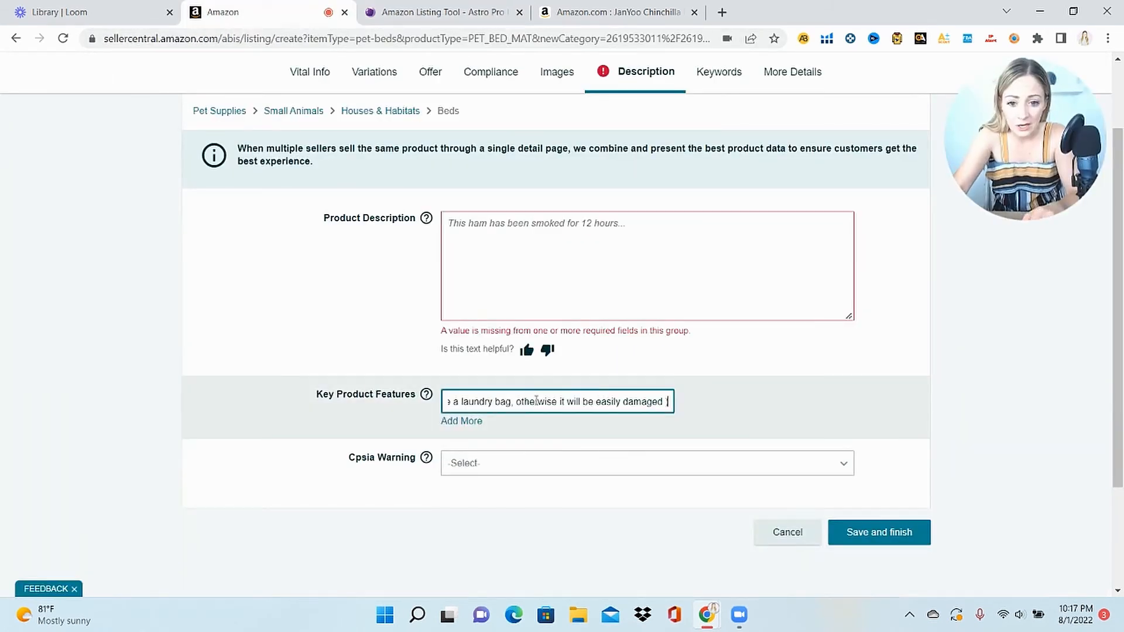
click(462, 422)
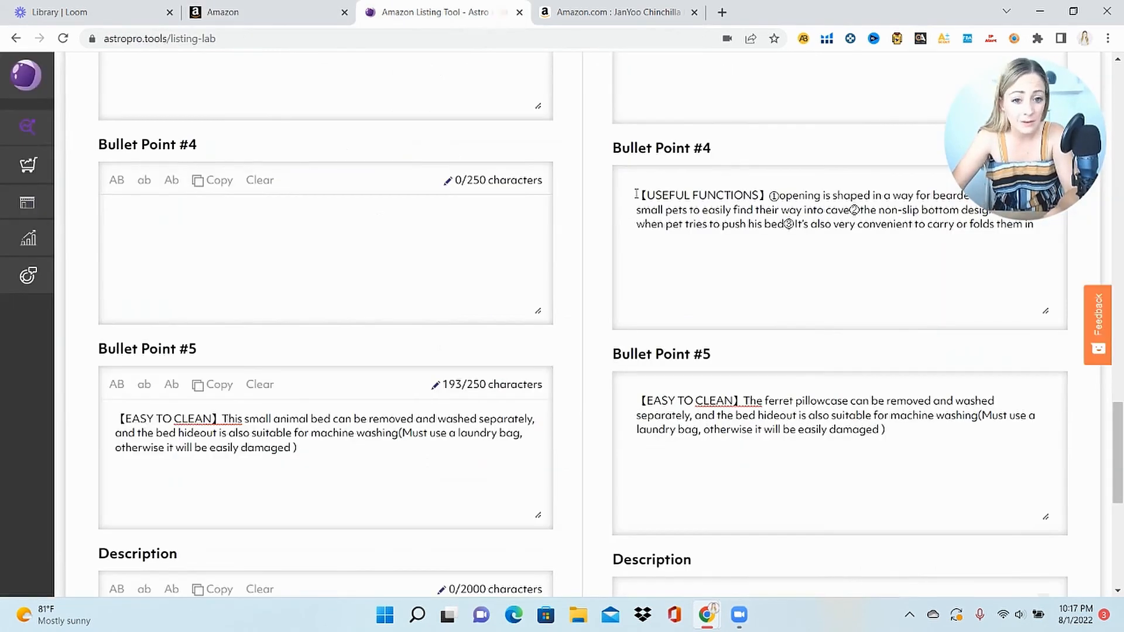
Copy the competitor's USEFUL FUNCTIONS Bullet Point #4 text in Astro Pro
click(436, 12)
drag(637, 195, 1119, 250)
key(ctrl+c)
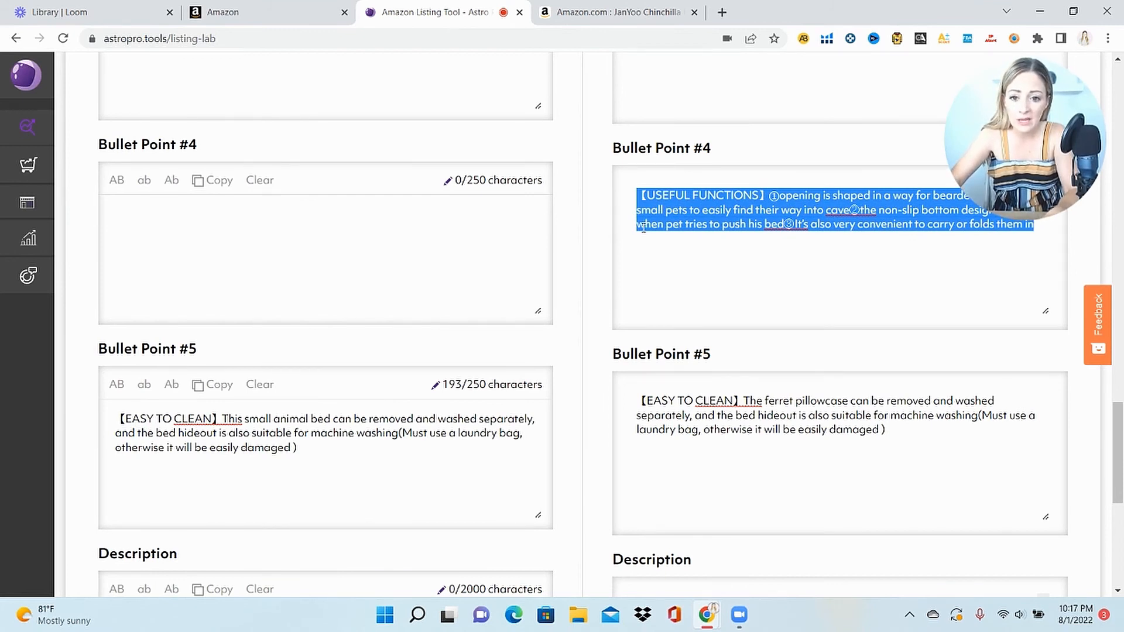
Paste the USEFUL FUNCTIONS bullet into Bullet Point #4, deleting 'bearded dragon or' and 'cave②'
click(526, 242)
key(ctrl+v)
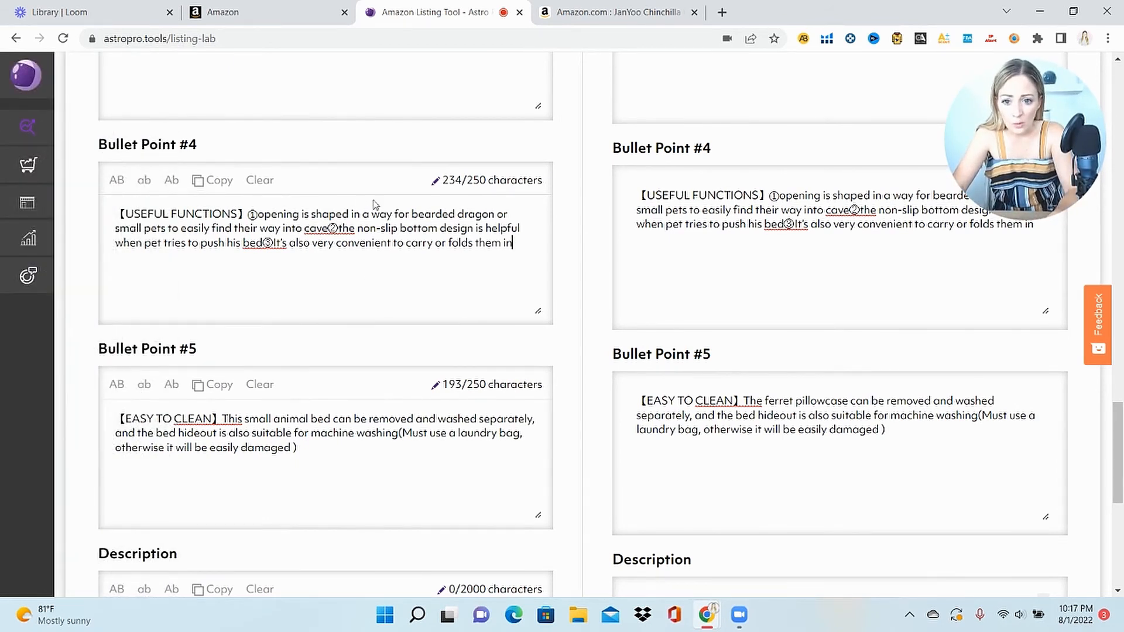
drag(495, 213, 408, 214)
key(BackSpace)
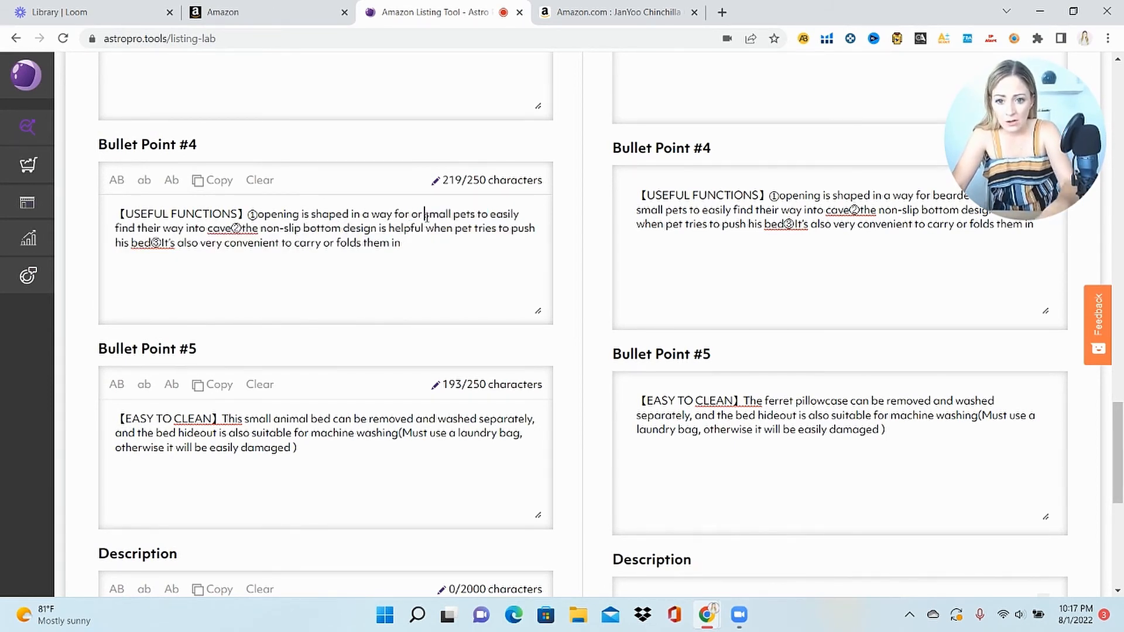
key(BackSpace)
key(BackSpace)
key(BackSpace)
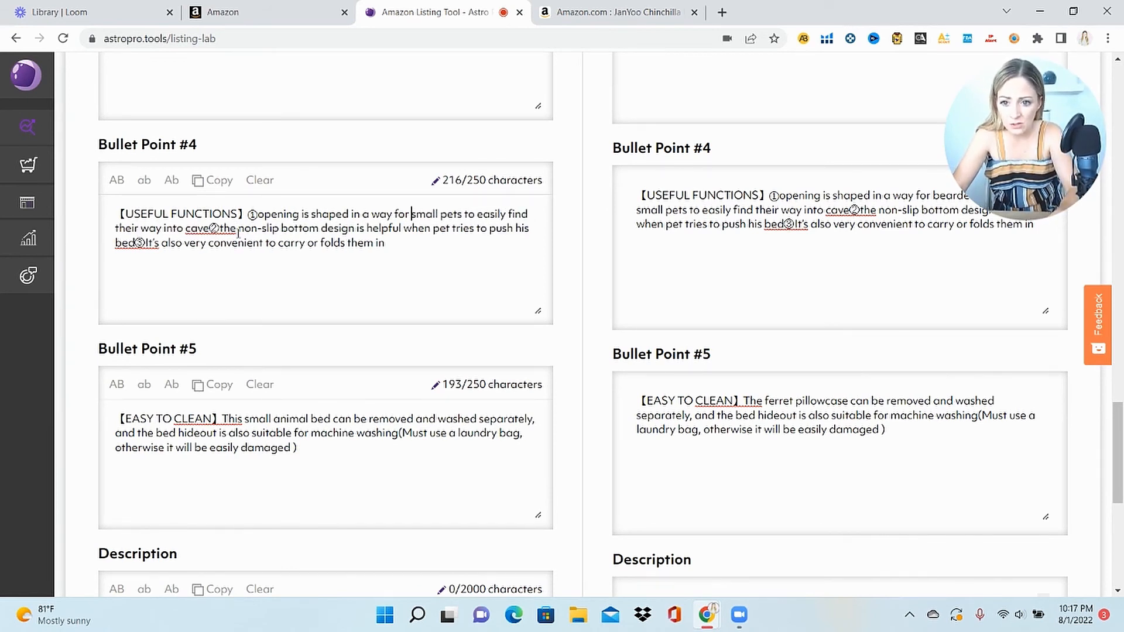
click(220, 230)
key(BackSpace)
key(BackSpace)
key(BackSpace)
key(BackSpace)
key(BackSpace)
key(BackSpace)
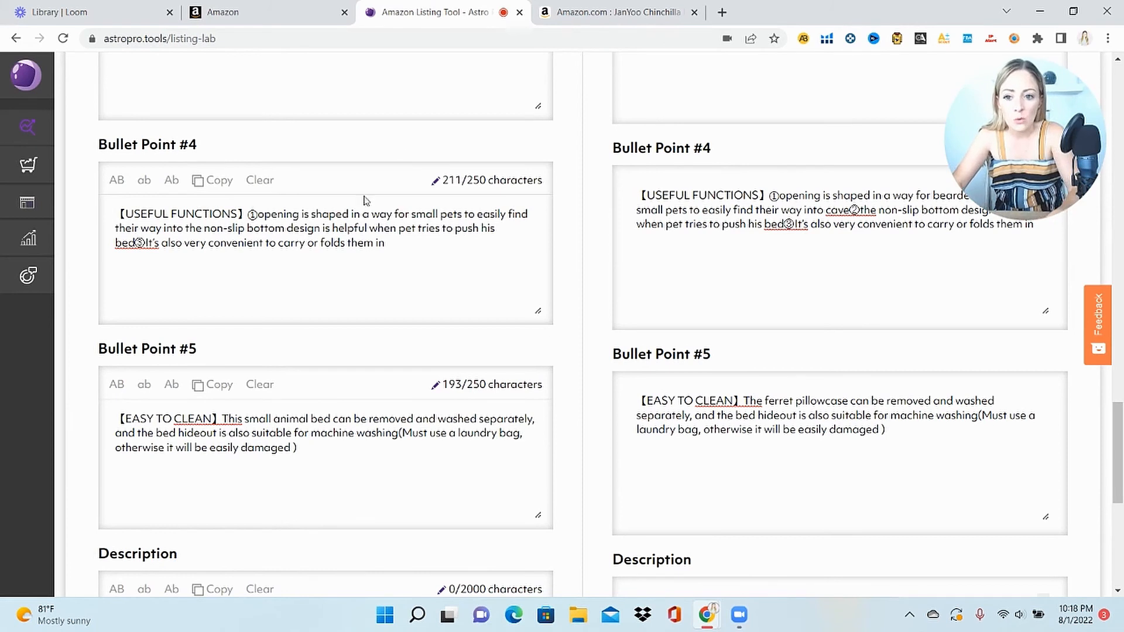
Copy the edited bullet into Seller Central's second Key Product Features field
click(211, 186)
click(252, 11)
click(548, 428)
key(ctrl+v)
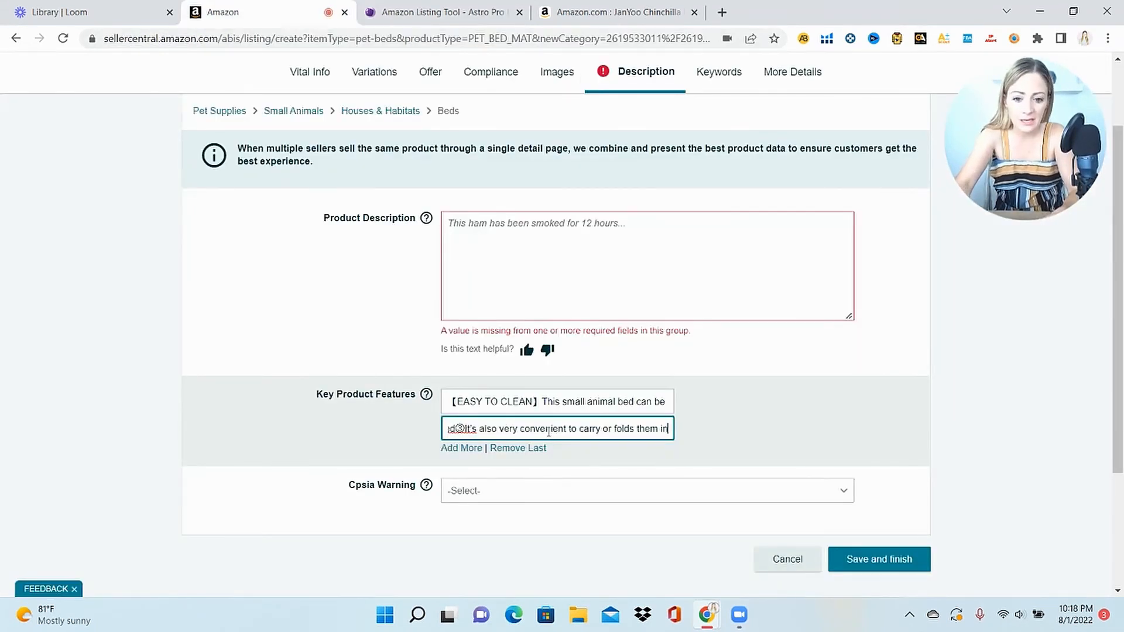
Add a third Key Product Features field and place the cursor in the Product Description box
click(452, 448)
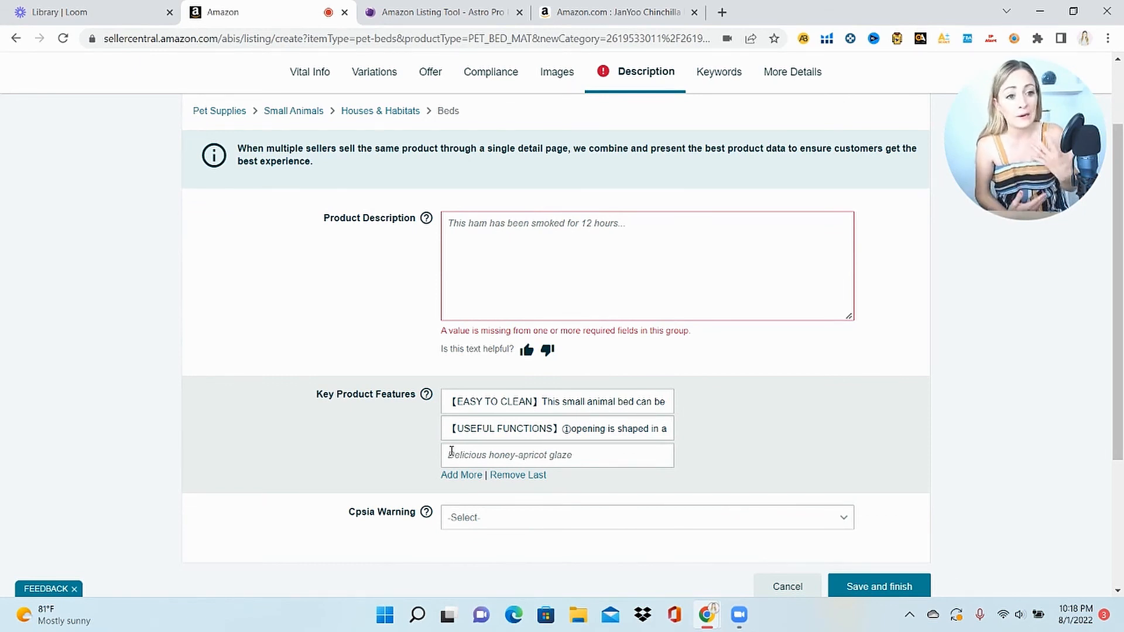
click(522, 249)
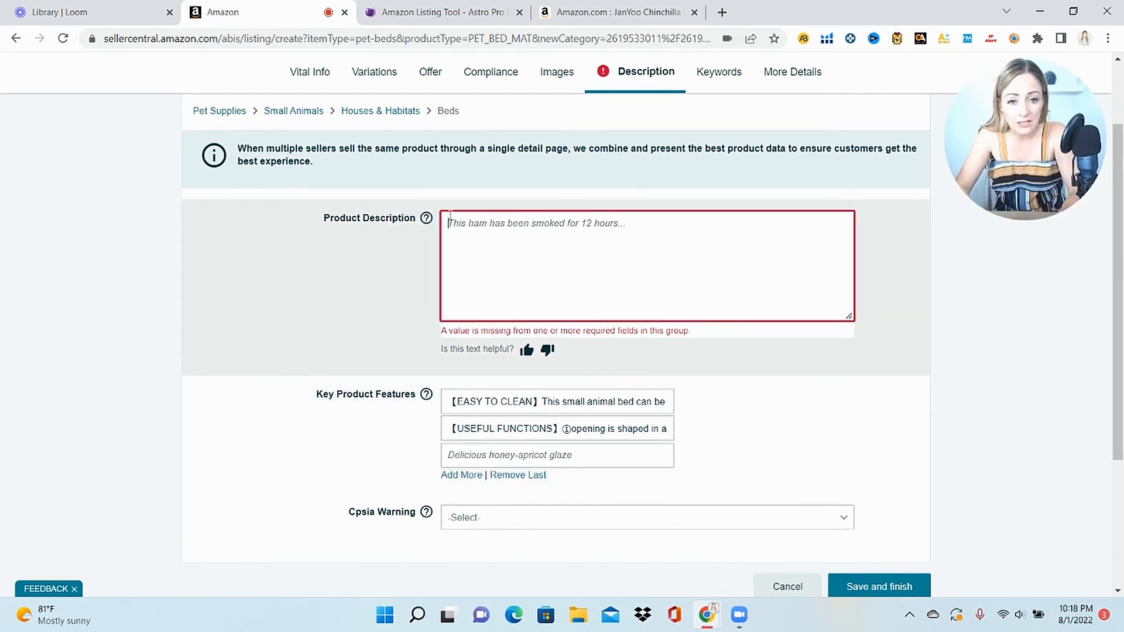
Copy the competitor's full product description into Listing Lab's Description draft
click(421, 12)
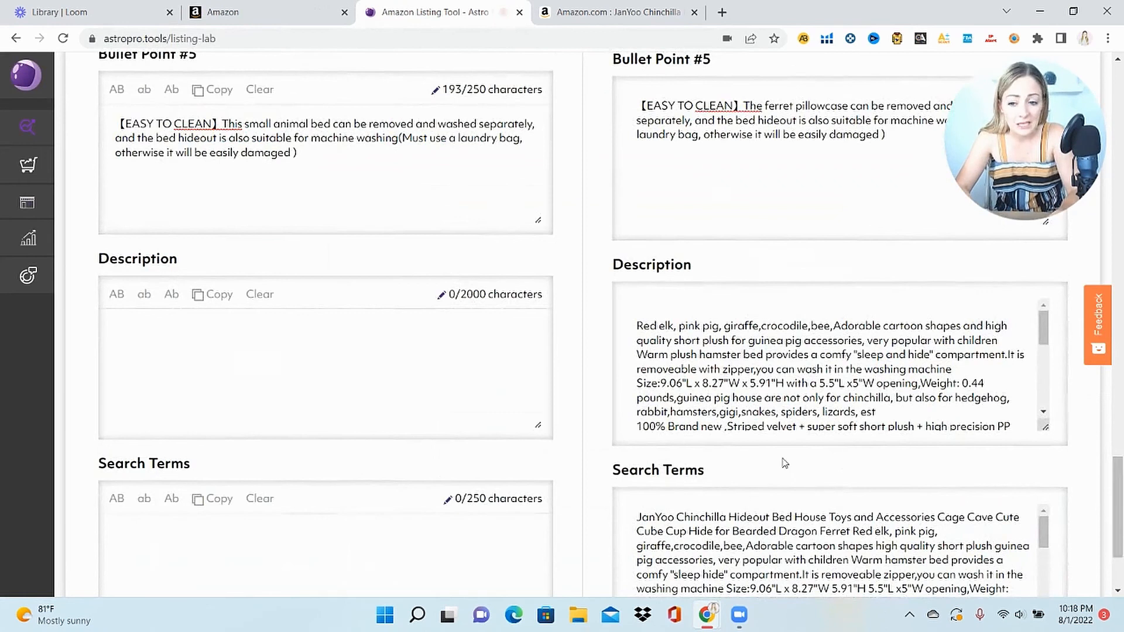
drag(633, 326, 1122, 451)
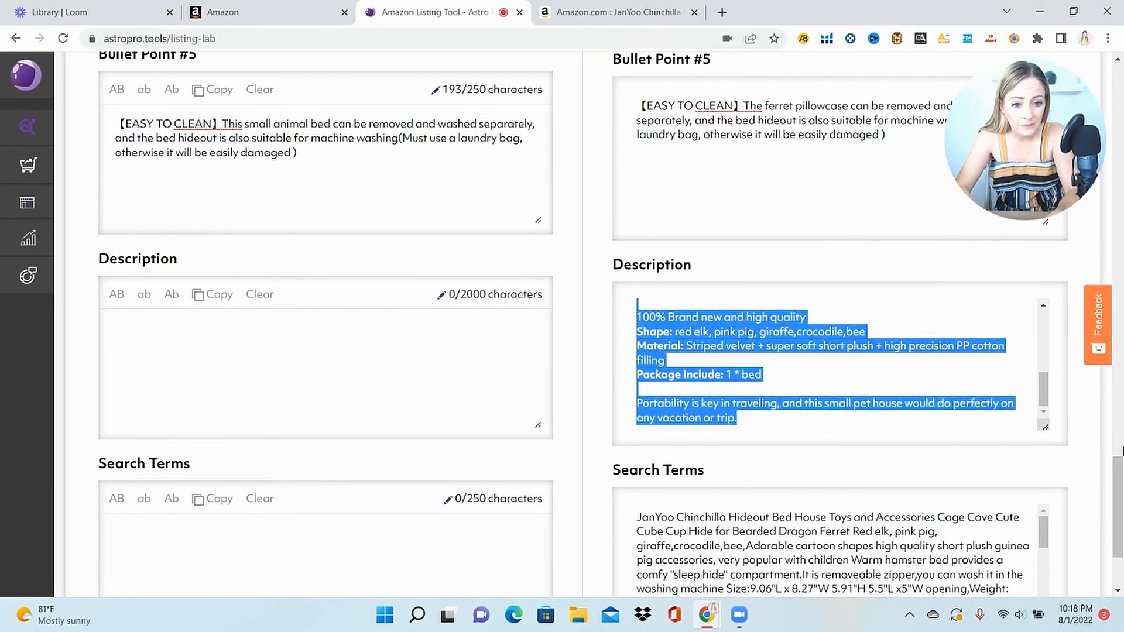
click(459, 370)
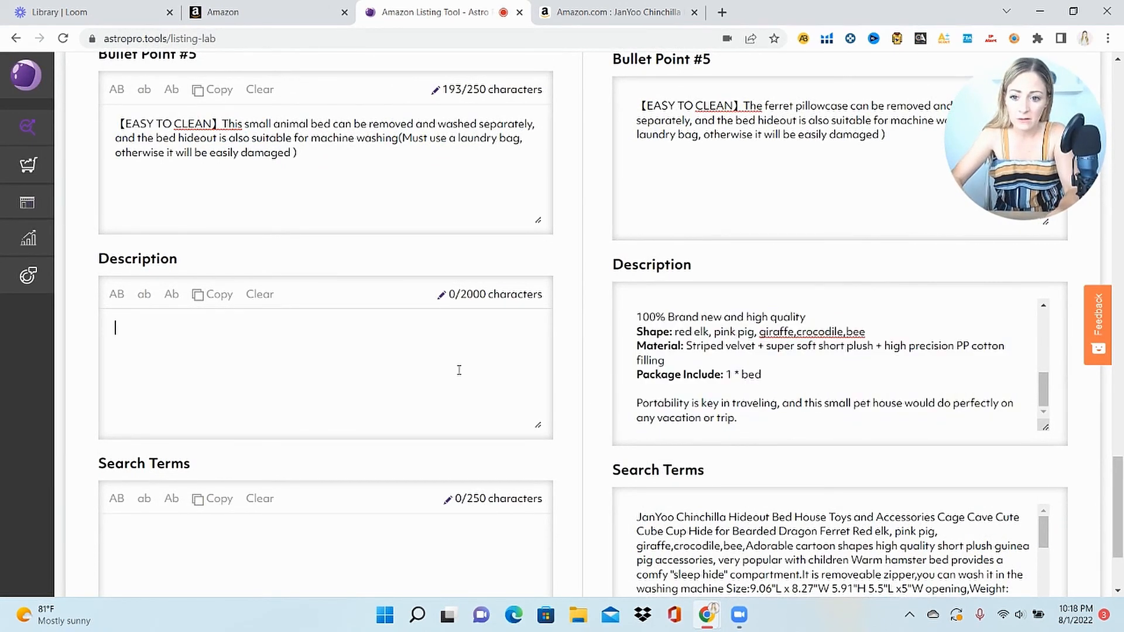
key(ctrl+v)
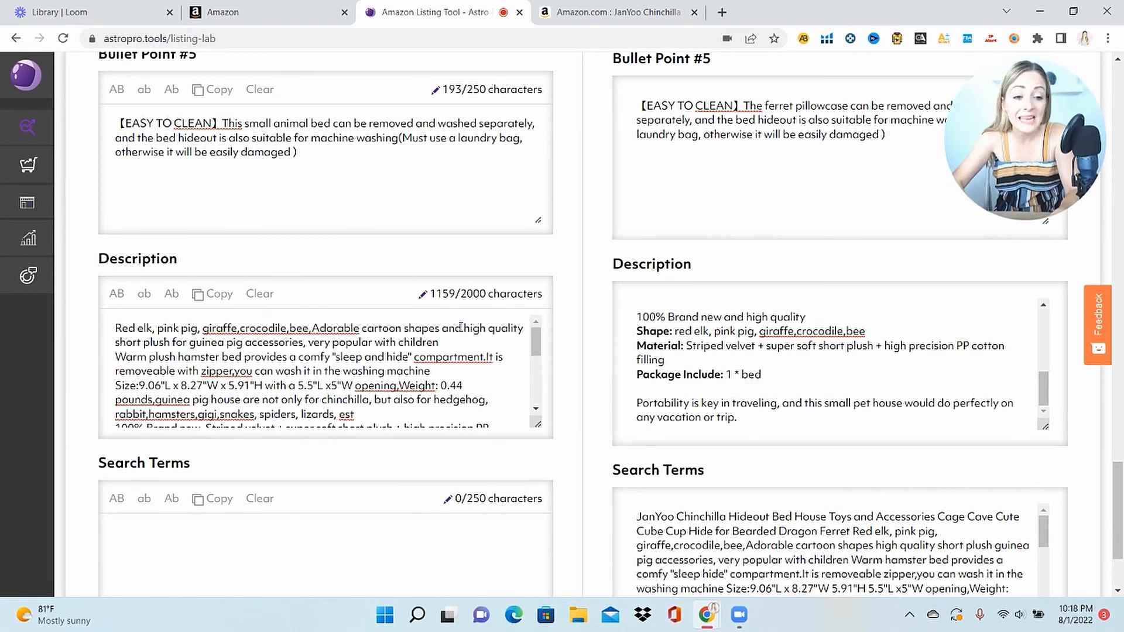
mouse_move(534, 340)
mouse_down()
mouse_move(534, 412)
mouse_move(535, 340)
mouse_up()
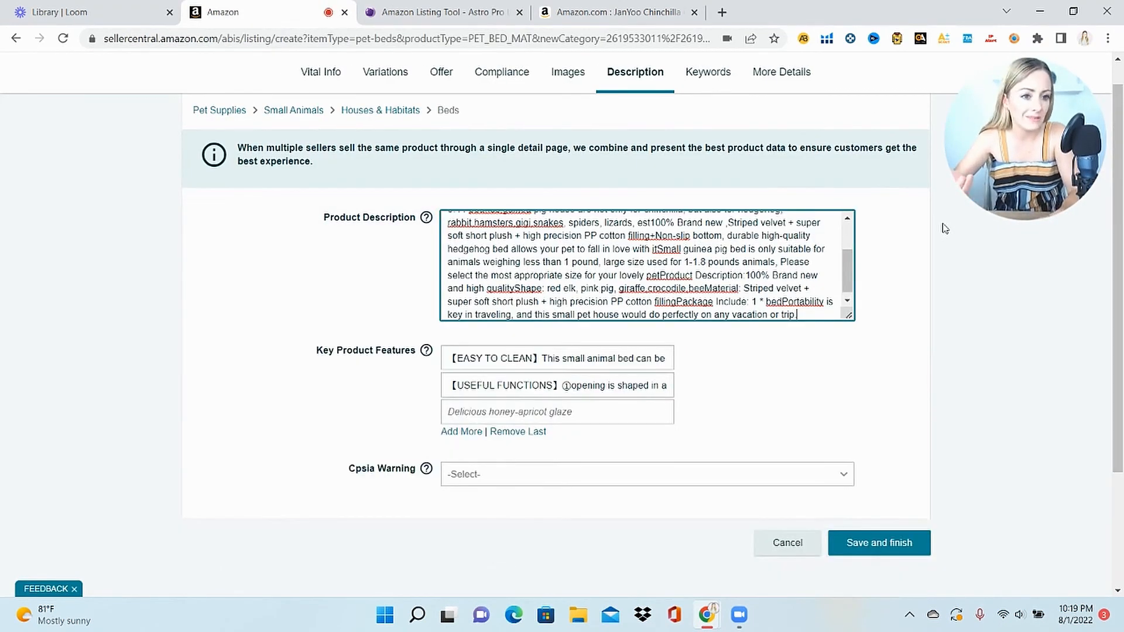
Choose NoWarningApplicable as the listing's Cpsia Warning value
click(832, 477)
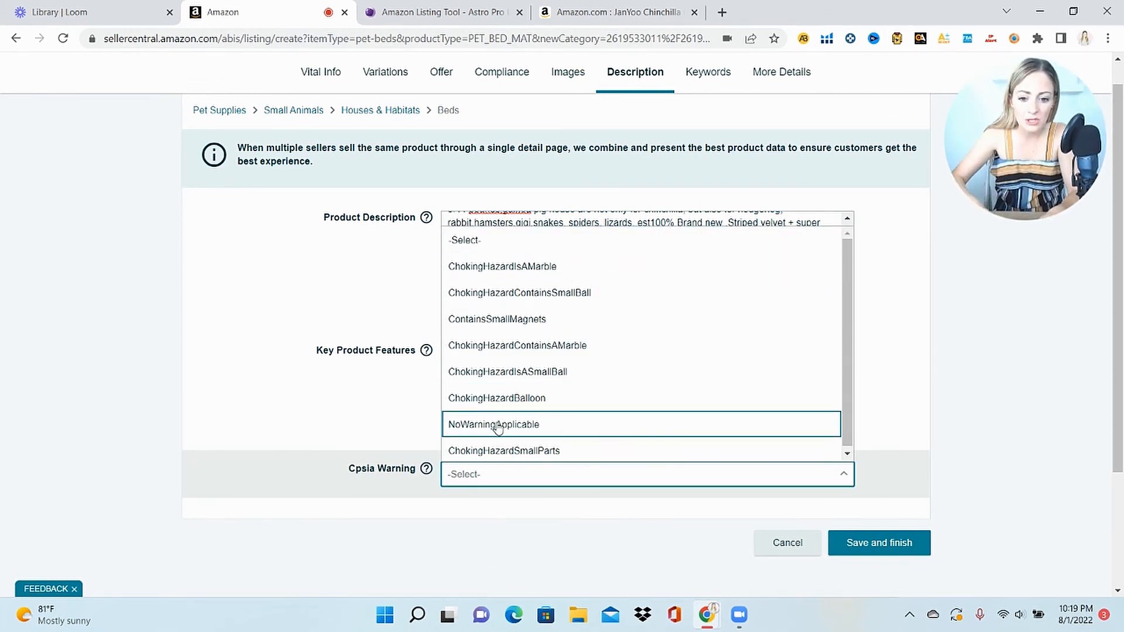
click(498, 426)
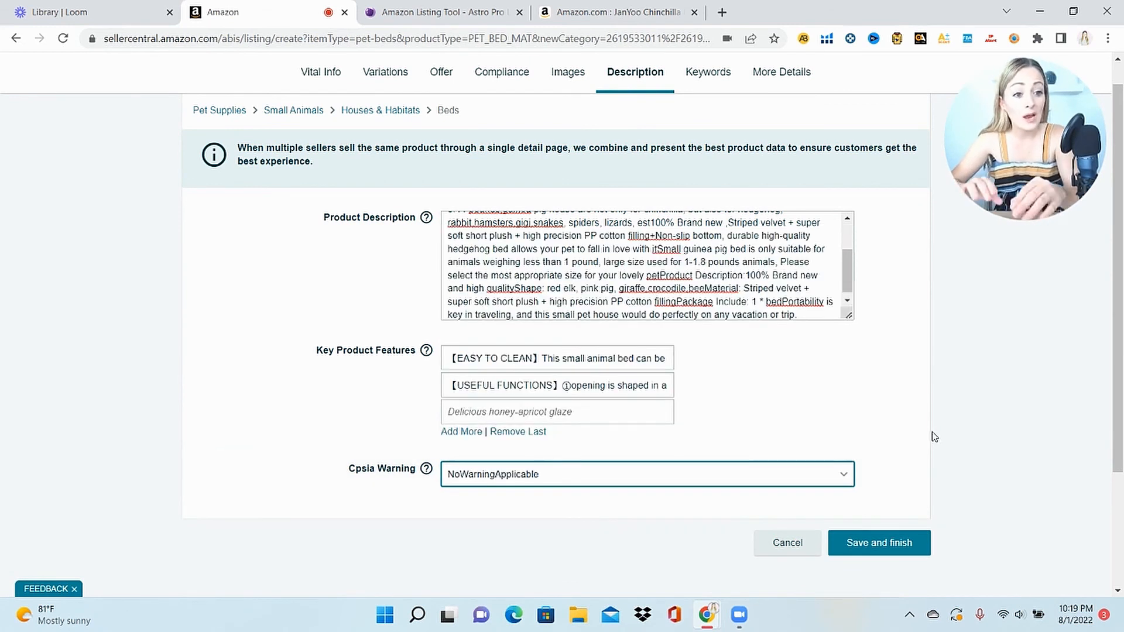